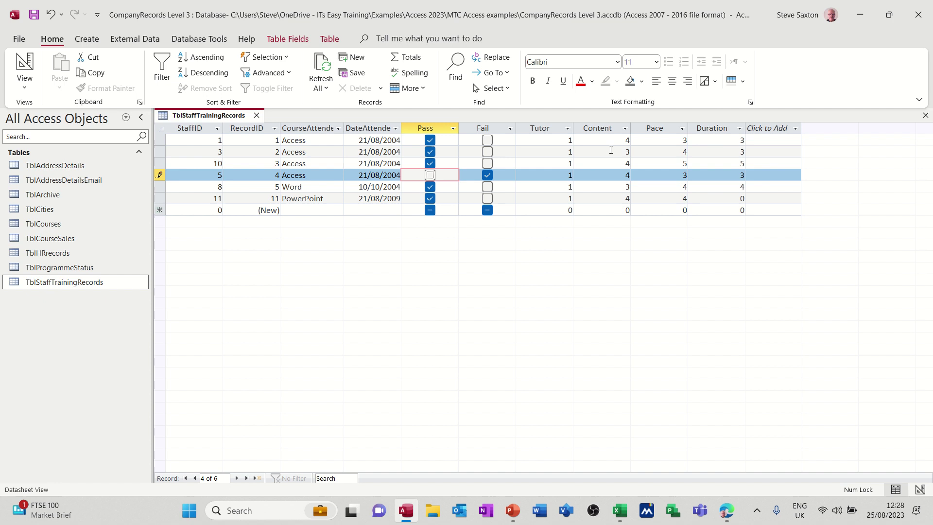
# - Browse the Tutor and Content ratings in TblStaffTrainingRecords, then close the table
pyautogui.click(626, 151)
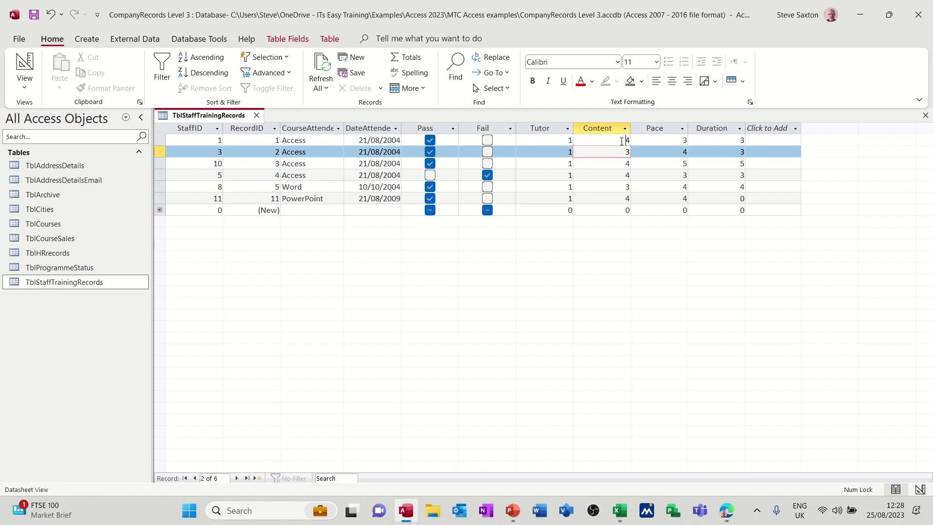
pyautogui.press('Up')
pyautogui.press('Left')
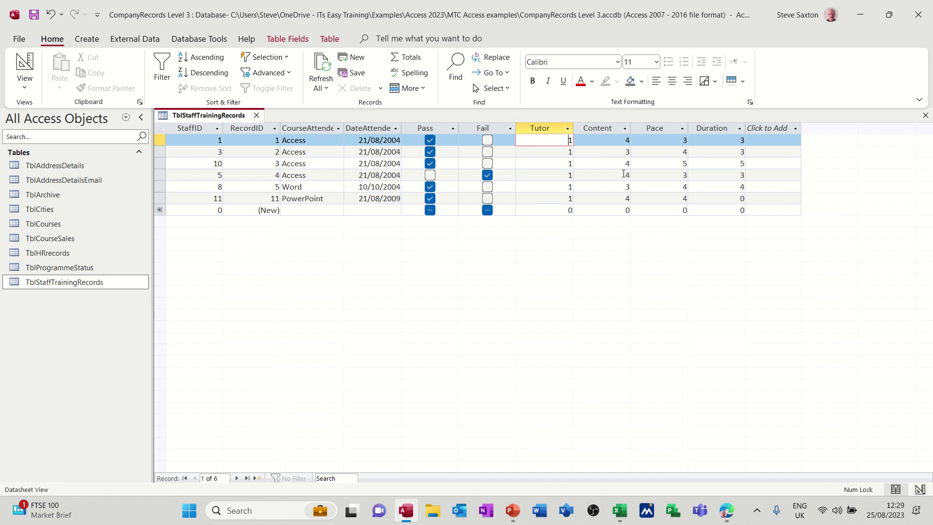
pyautogui.click(256, 115)
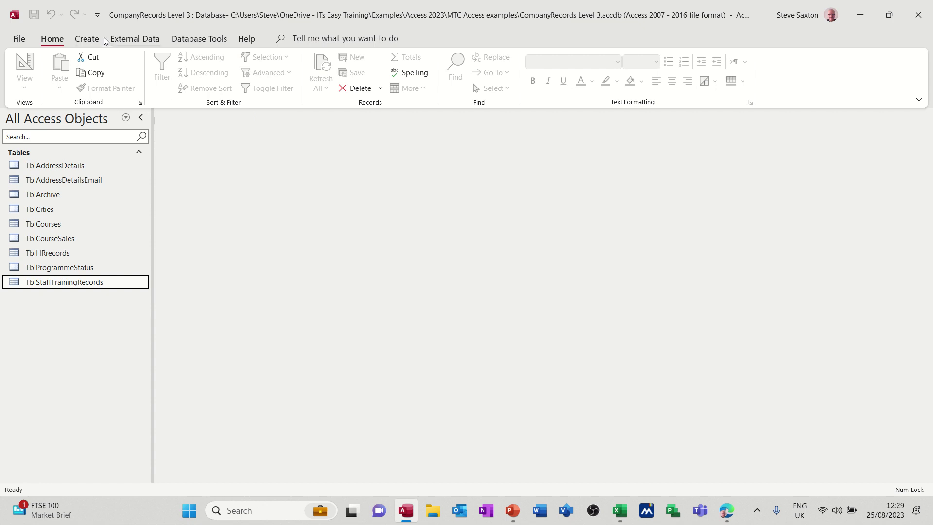
# - Create a blank design form with a right-docked Property Sheet and Record Source TblStaffTrainingRecords
pyautogui.click(86, 38)
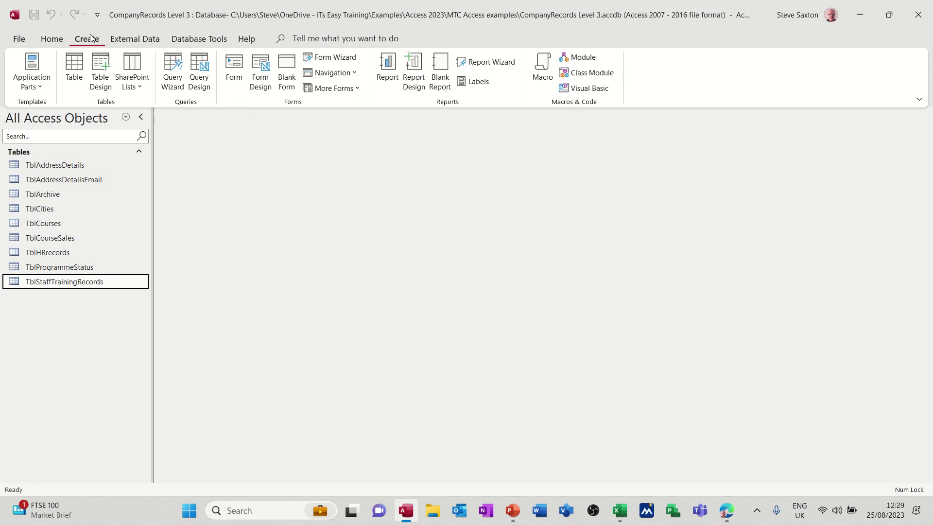
pyautogui.click(262, 78)
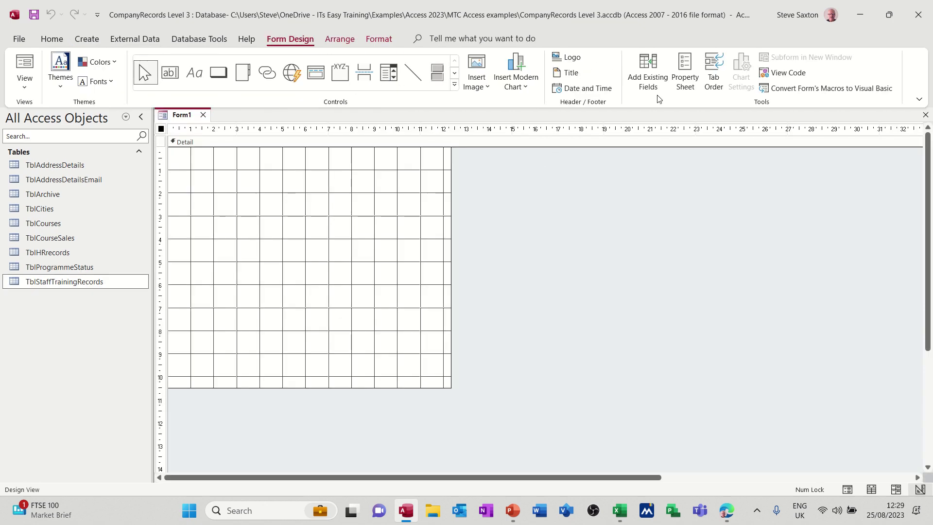
pyautogui.click(685, 78)
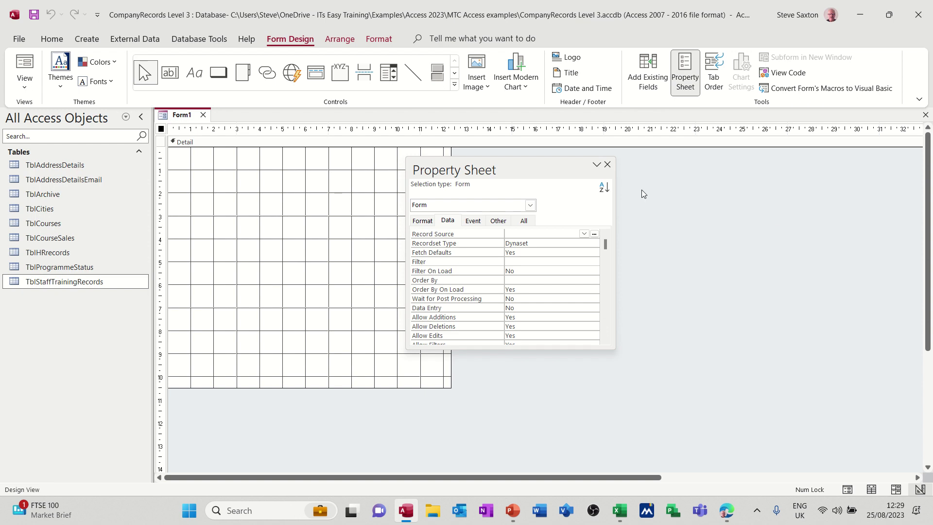
pyautogui.moveTo(578, 169); pyautogui.dragTo(929, 129)
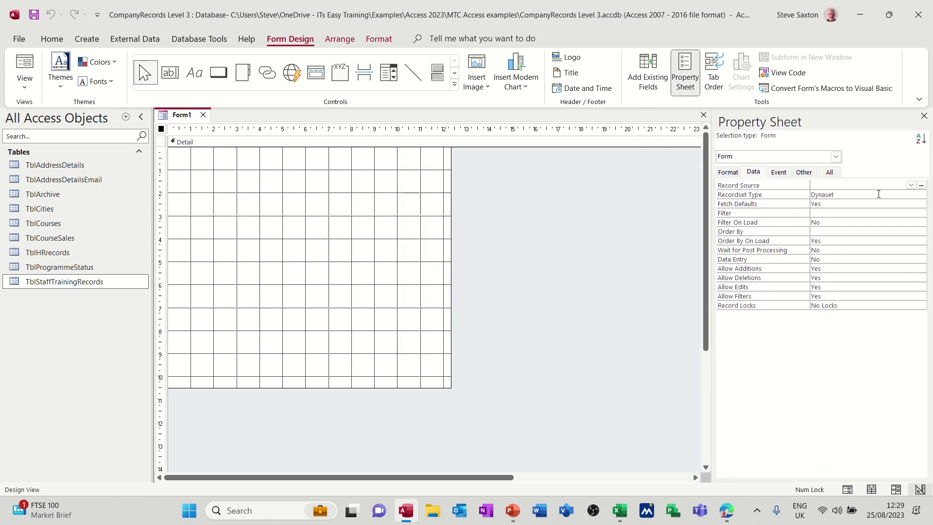
pyautogui.click(911, 185)
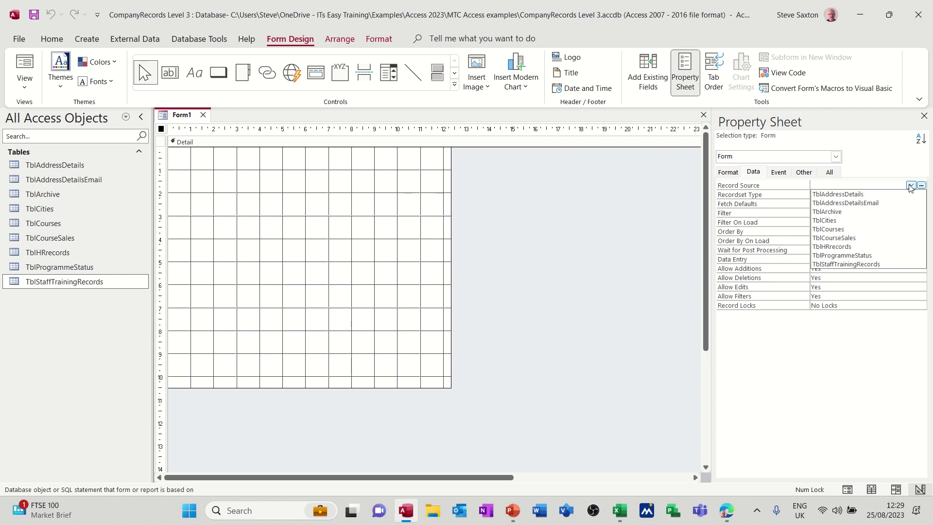
pyautogui.click(869, 265)
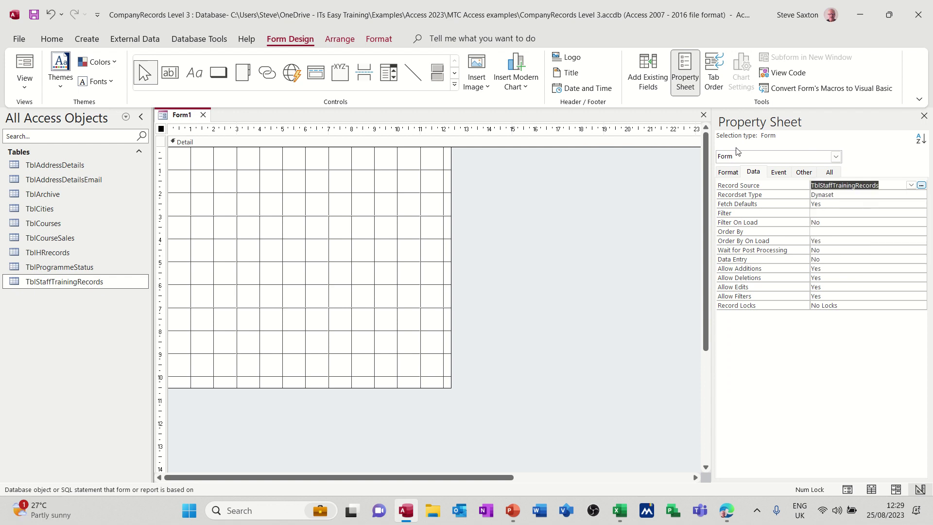
# - Place the StaffID through Fail fields at the top of Form1's Detail section
pyautogui.click(651, 77)
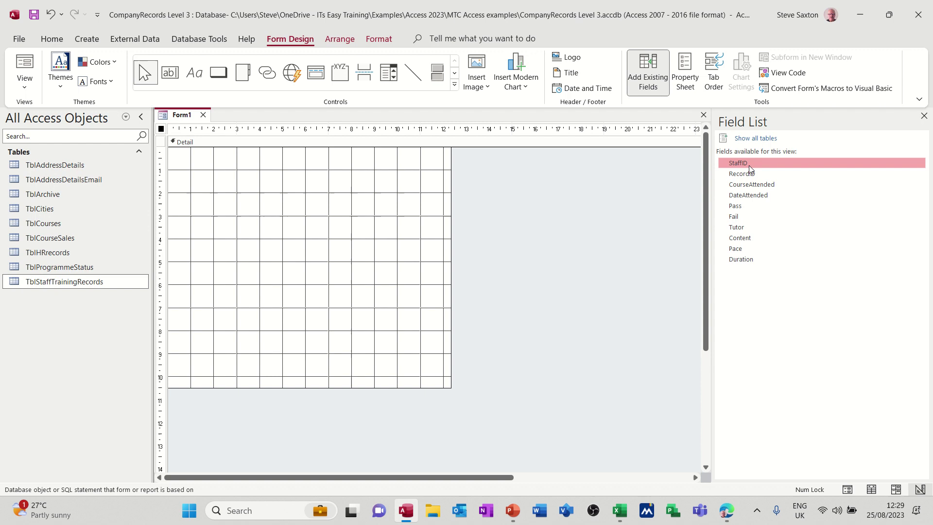
pyautogui.keyDown('shift'); pyautogui.click(745, 219); pyautogui.keyUp('shift')
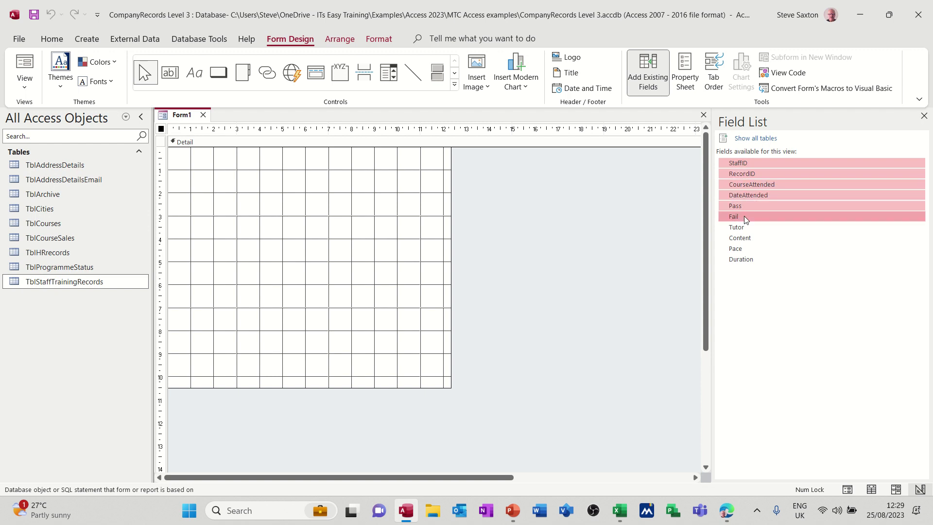
pyautogui.moveTo(744, 215); pyautogui.dragTo(252, 170)
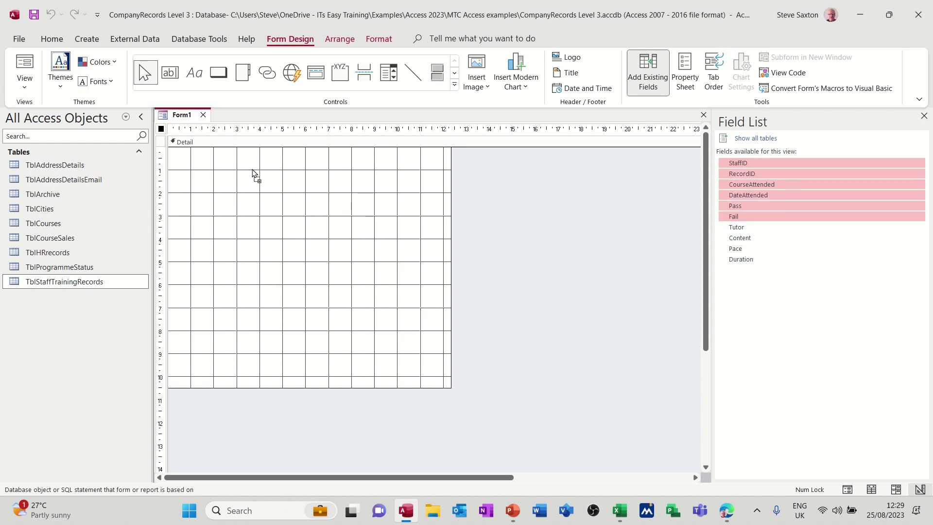
pyautogui.moveTo(294, 174); pyautogui.dragTo(279, 150)
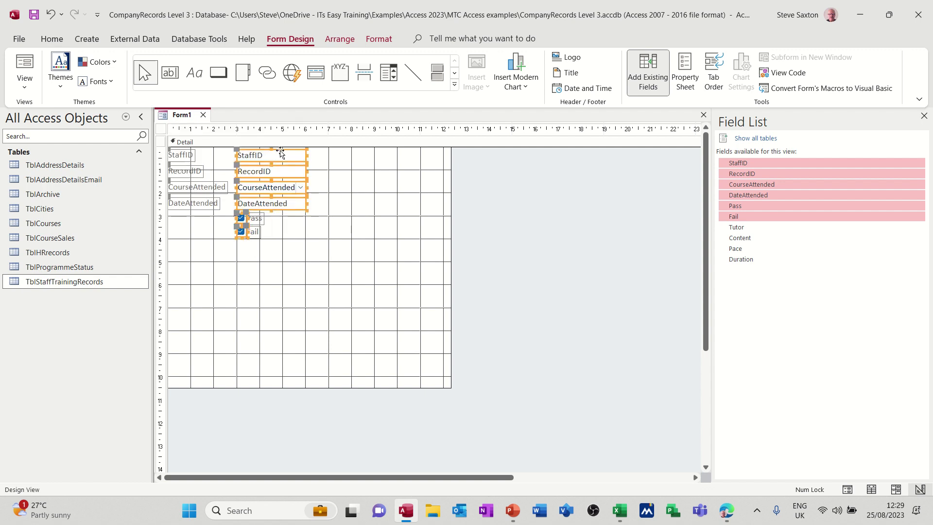
pyautogui.click(295, 252)
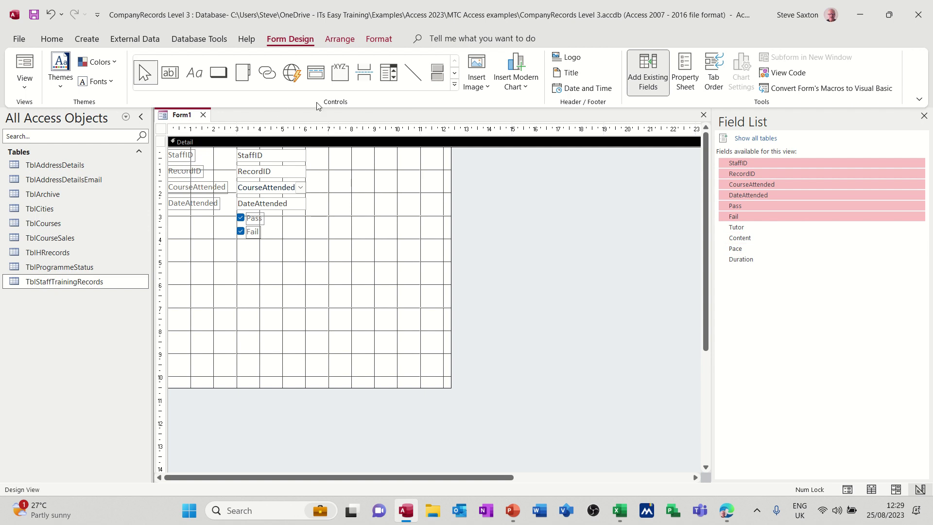
pyautogui.click(342, 72)
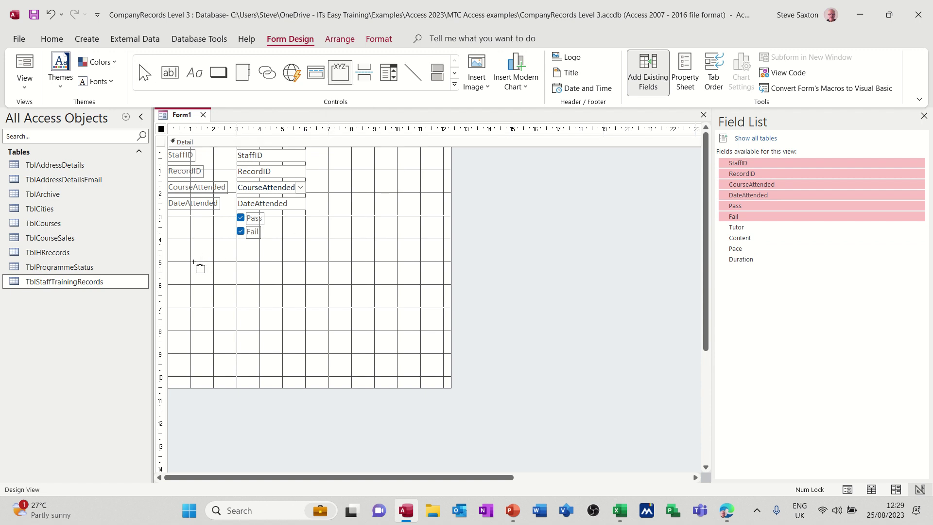
# - Draw an option group frame below the fields with labels Excellent, Very Good, Good, Poor, Default
pyautogui.moveTo(193, 262); pyautogui.dragTo(260, 374)
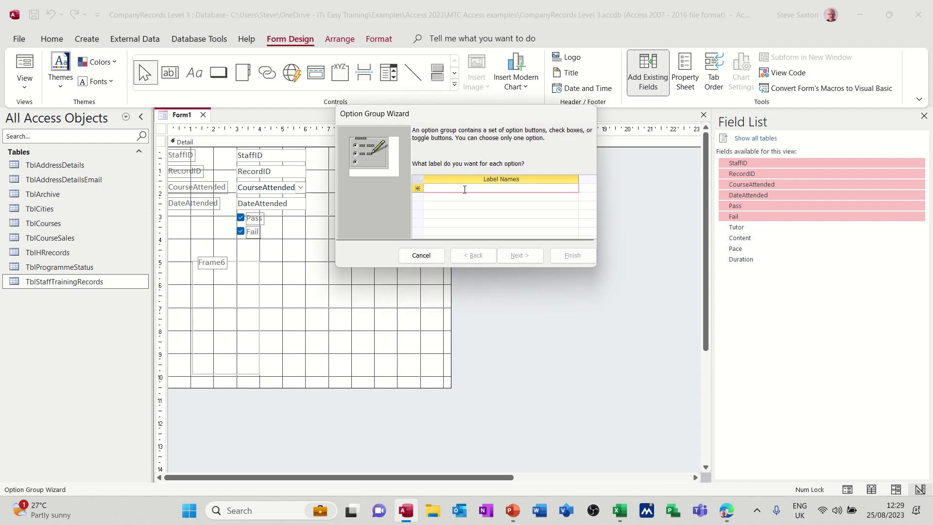
pyautogui.write('Excelle')
pyautogui.write('nt')
pyautogui.press('Tab')
pyautogui.write('Ve')
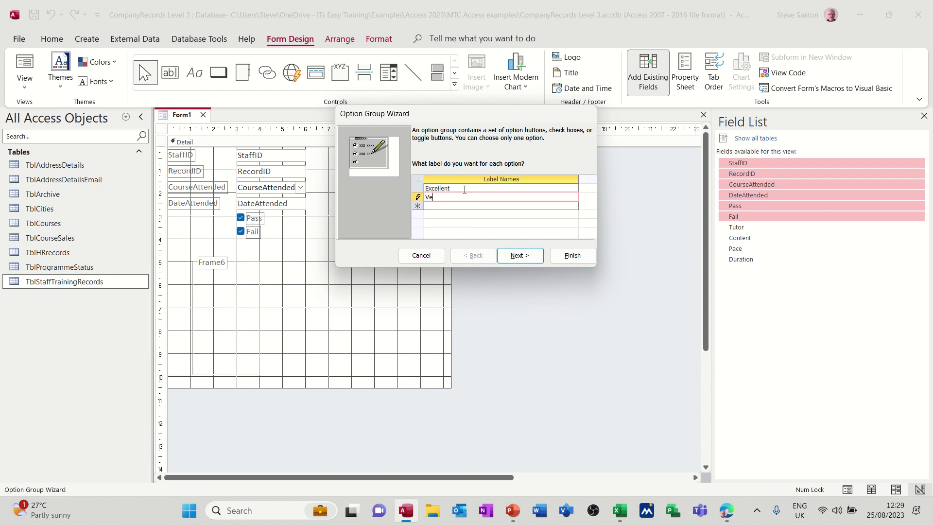
pyautogui.write('ry Good')
pyautogui.press('Tab')
pyautogui.write('Good')
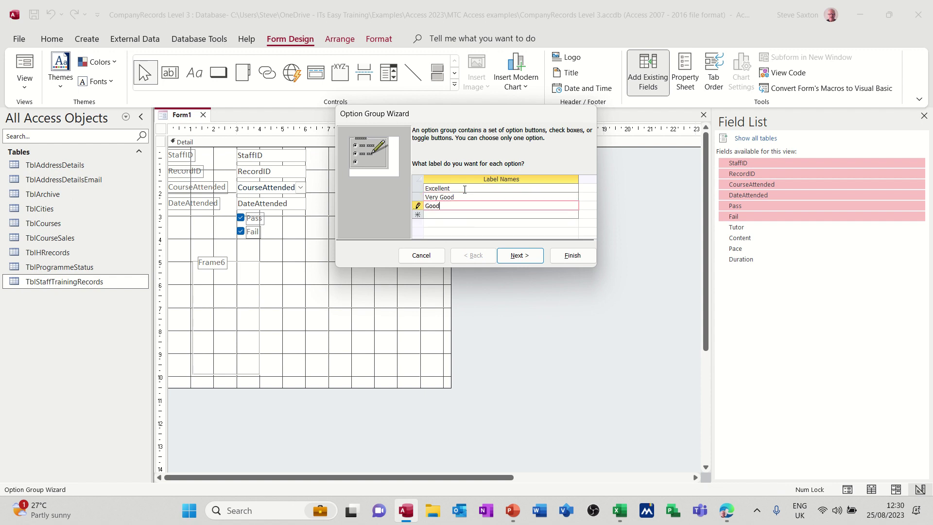
pyautogui.press('Tab')
pyautogui.write('P')
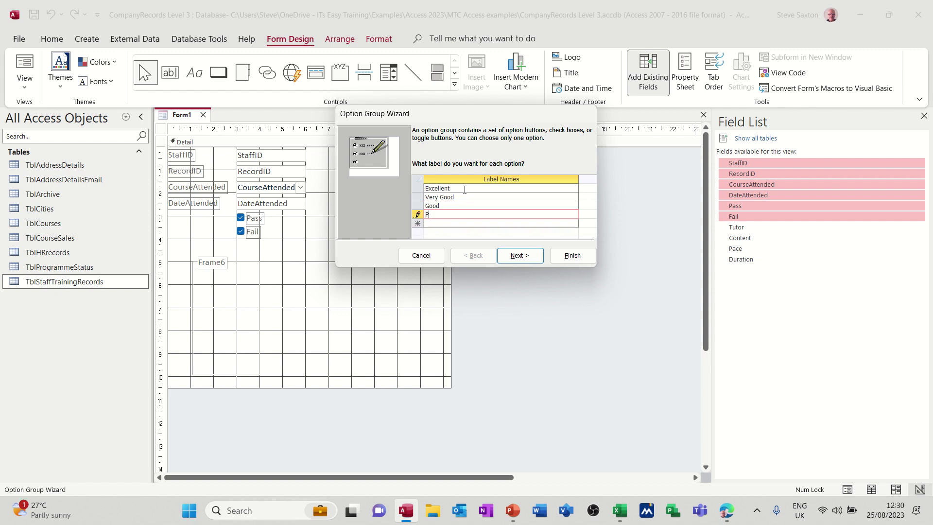
pyautogui.write('oor')
pyautogui.press('Tab')
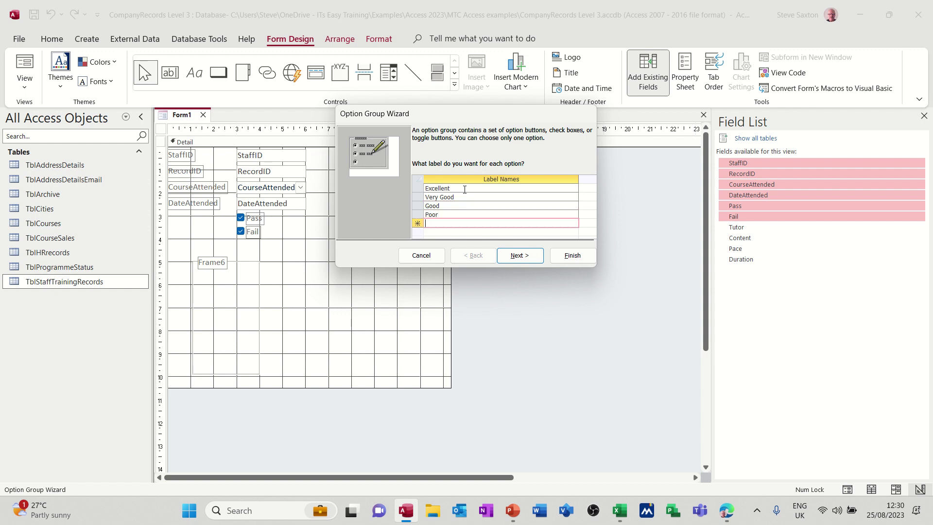
pyautogui.write('De')
pyautogui.write('fault')
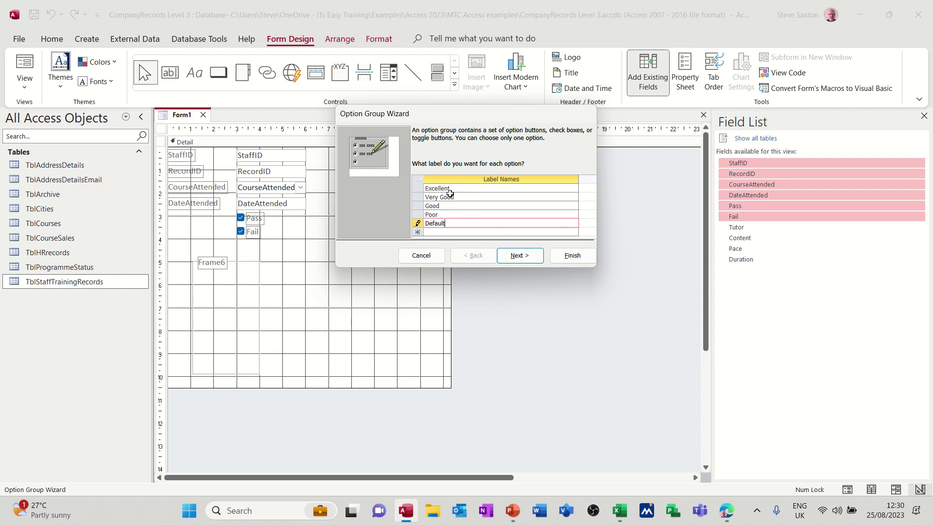
# - Make Default the option group's default choice
pyautogui.click(514, 258)
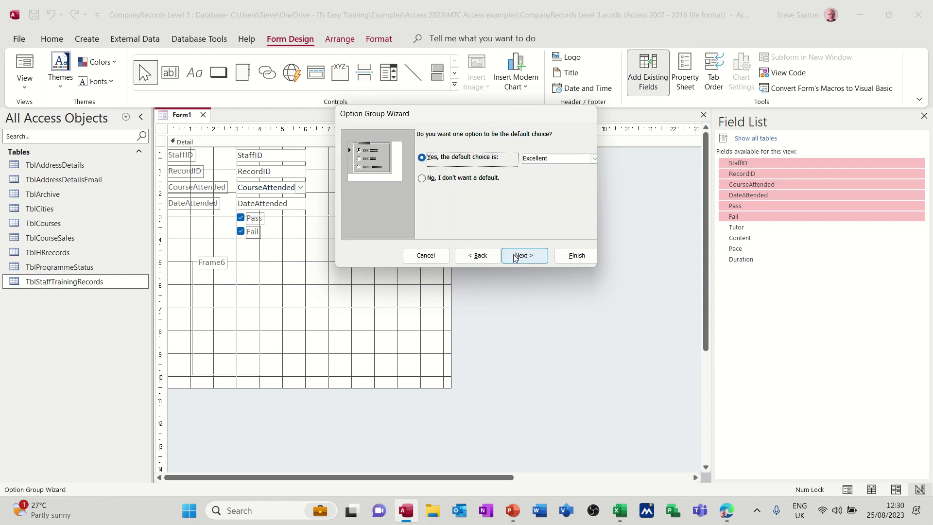
pyautogui.click(594, 159)
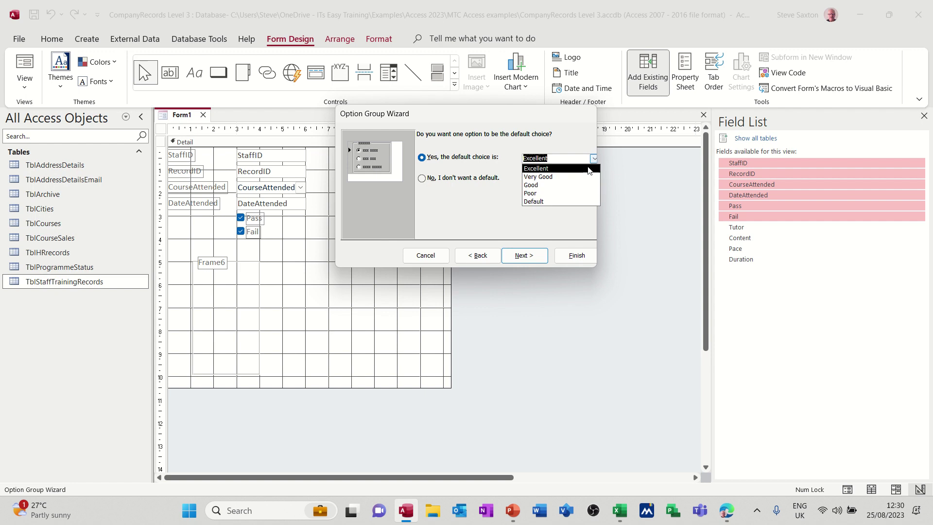
pyautogui.click(551, 202)
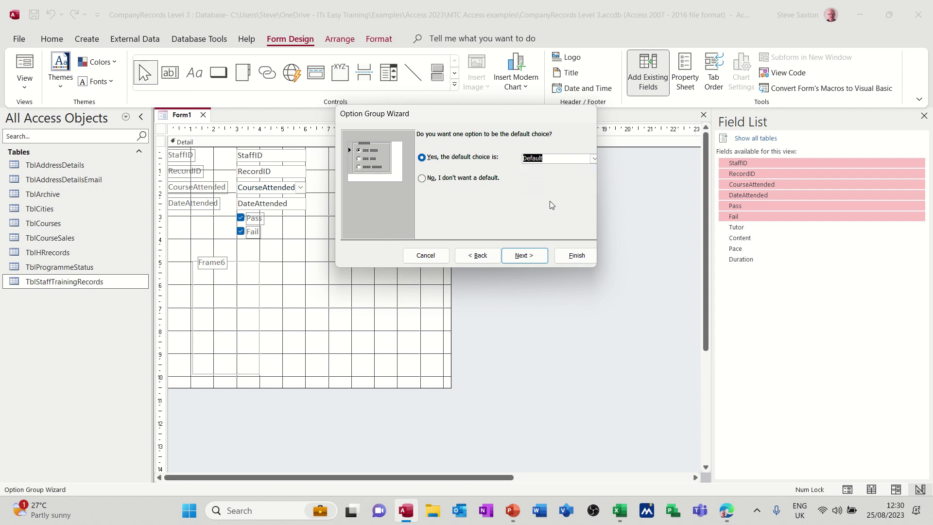
pyautogui.click(526, 255)
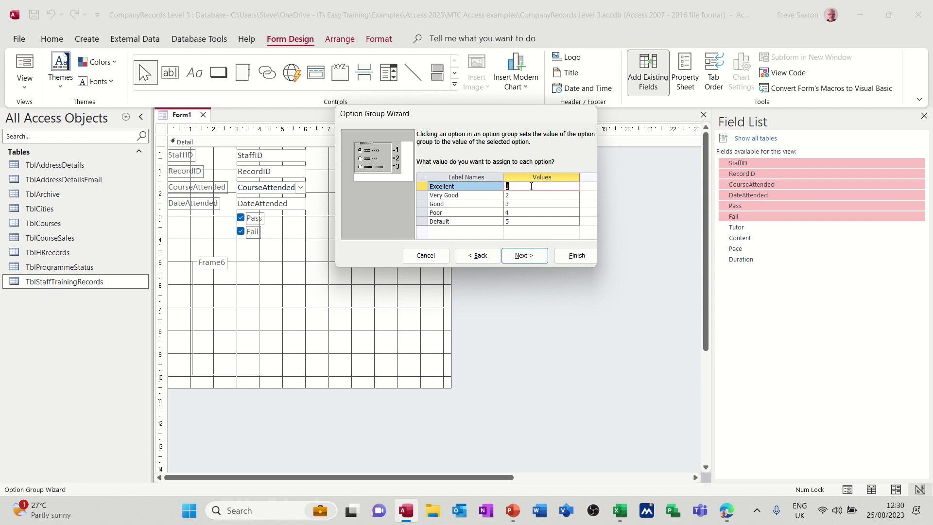
# - Assign values 4, 3, 2, 1, 0 to Excellent, Very Good, Good, Poor, Default
pyautogui.write('4')
pyautogui.press('Down')
pyautogui.write('3')
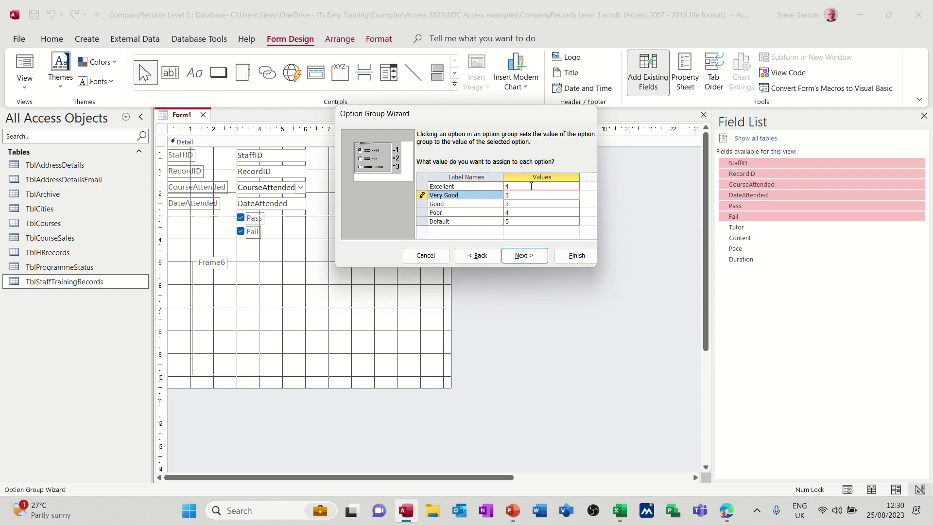
pyautogui.press('Down')
pyautogui.write('2')
pyautogui.press('Down')
pyautogui.write('1')
pyautogui.press('Down')
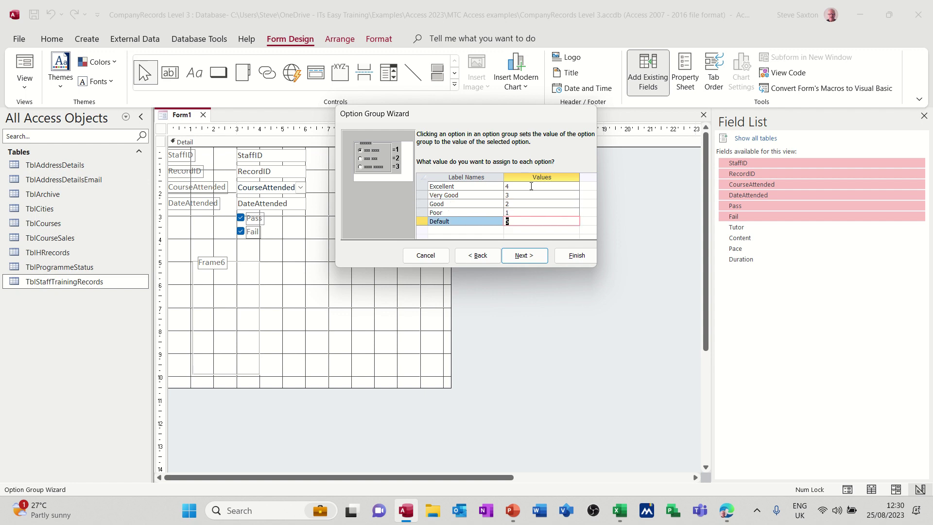
pyautogui.write('0')
pyautogui.click(476, 202)
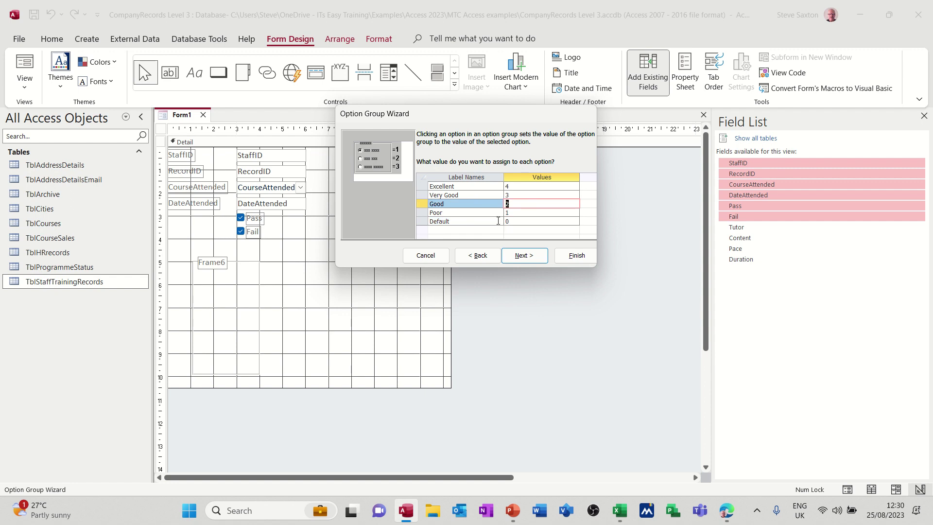
# - Have the option group store its value in the Tutor field
pyautogui.click(523, 257)
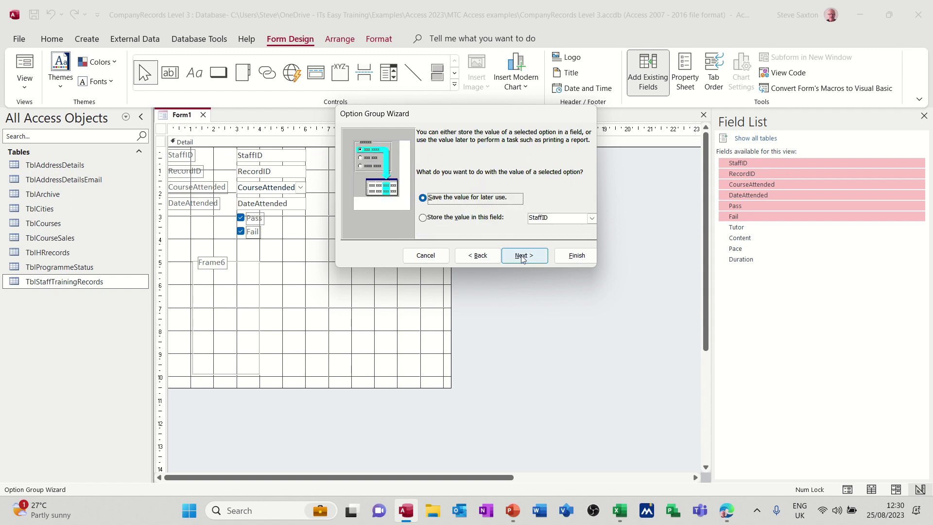
pyautogui.click(443, 218)
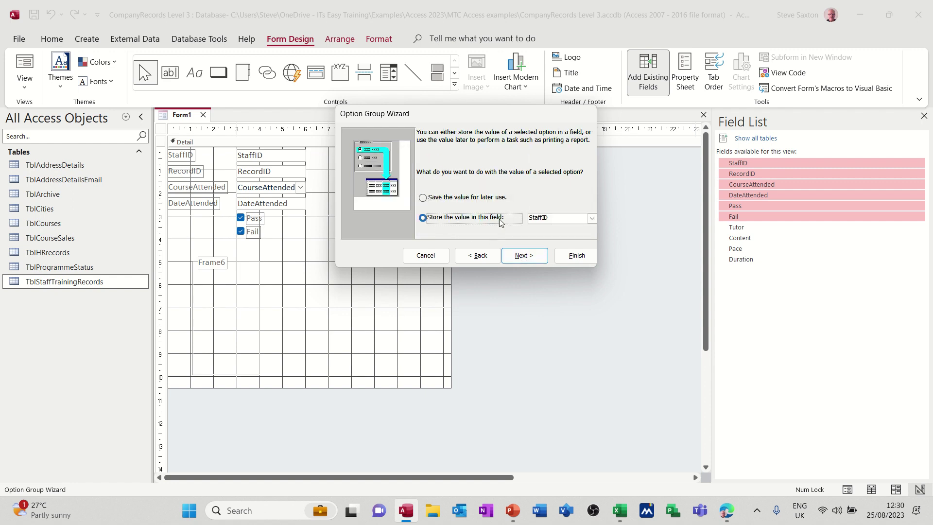
pyautogui.click(591, 218)
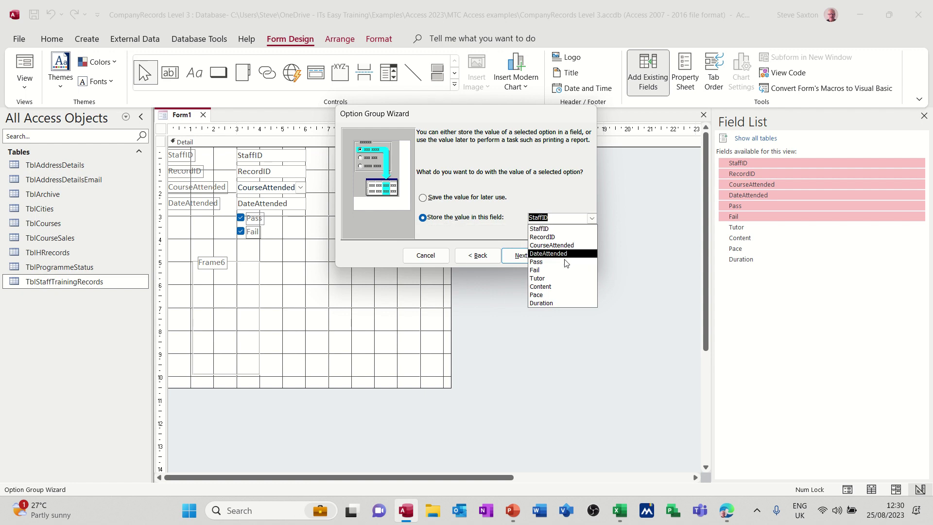
pyautogui.click(537, 278)
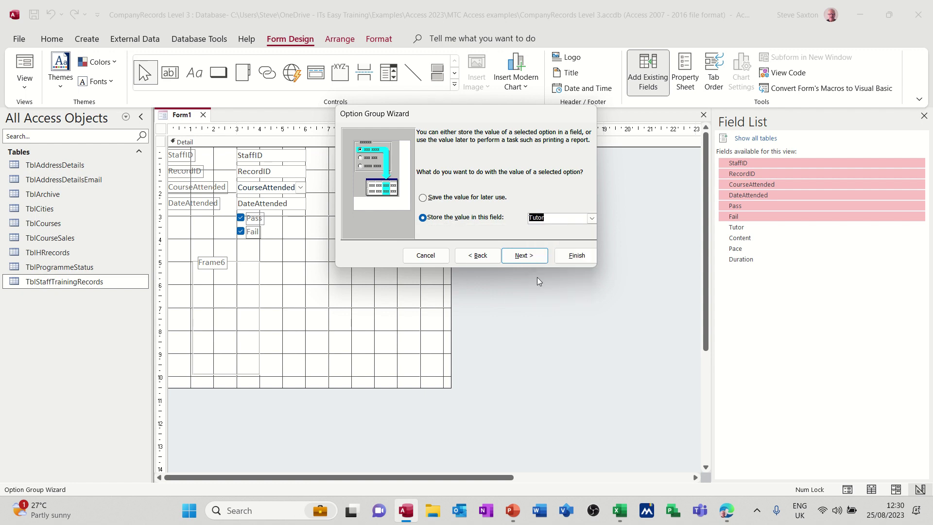
pyautogui.click(523, 257)
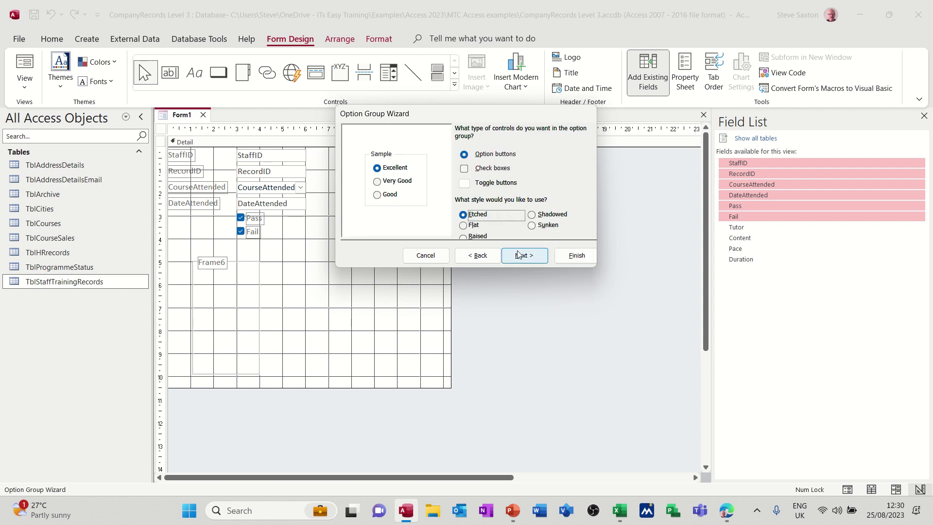
# - Use toggle buttons in the Etched style for the option group
pyautogui.click(464, 169)
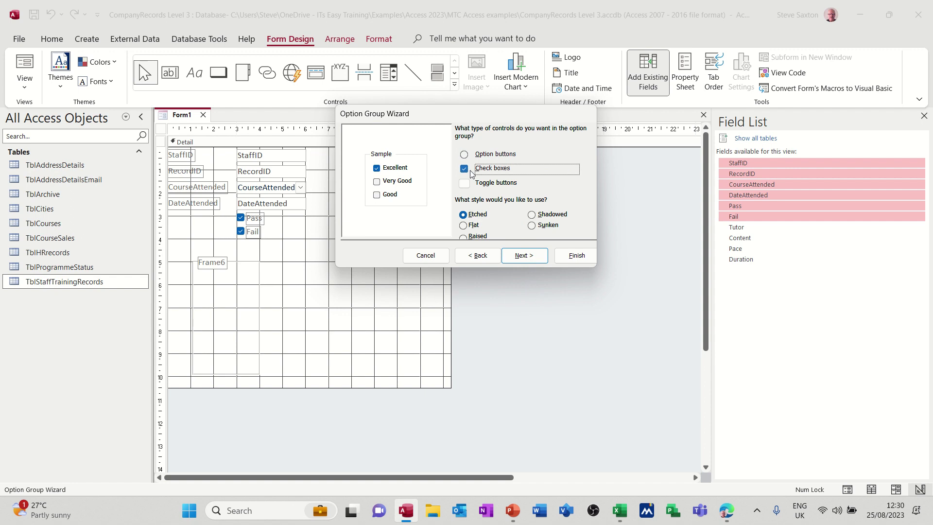
pyautogui.click(482, 184)
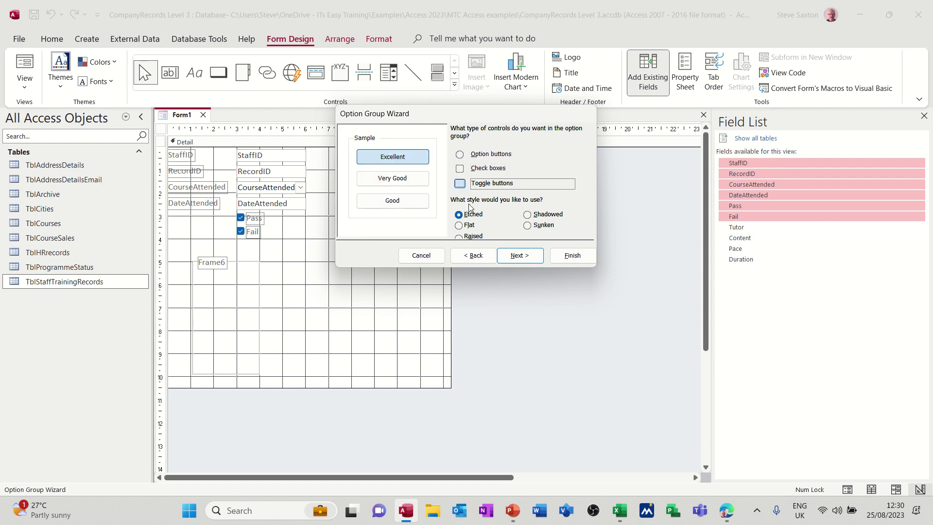
pyautogui.click(527, 214)
pyautogui.click(528, 225)
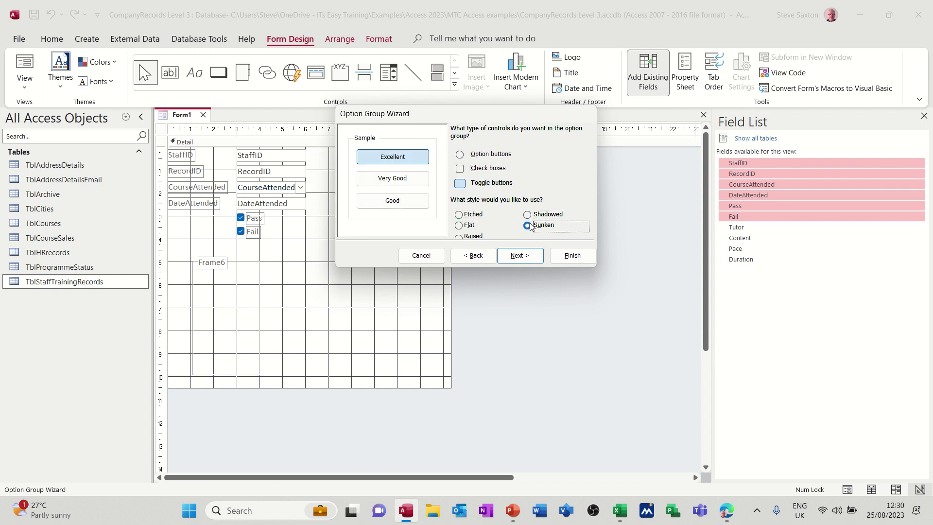
pyautogui.click(468, 226)
pyautogui.click(466, 215)
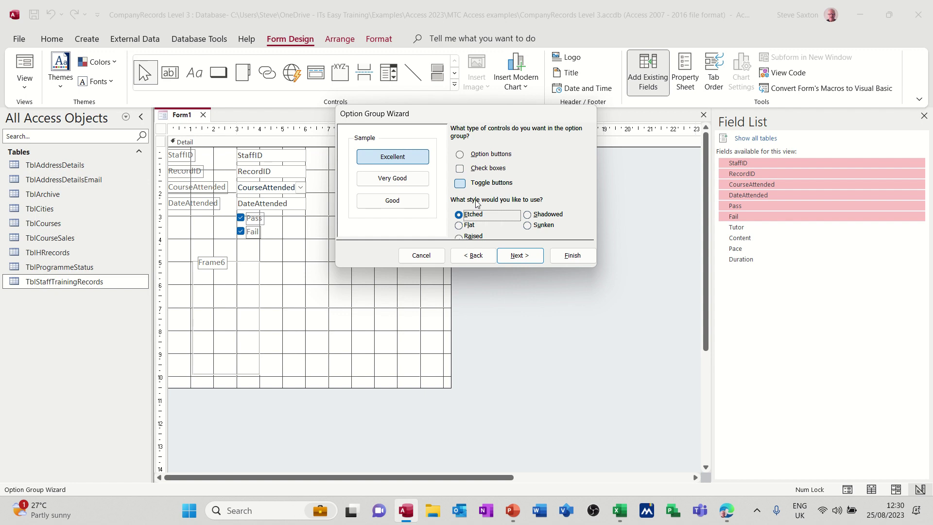
pyautogui.click(491, 187)
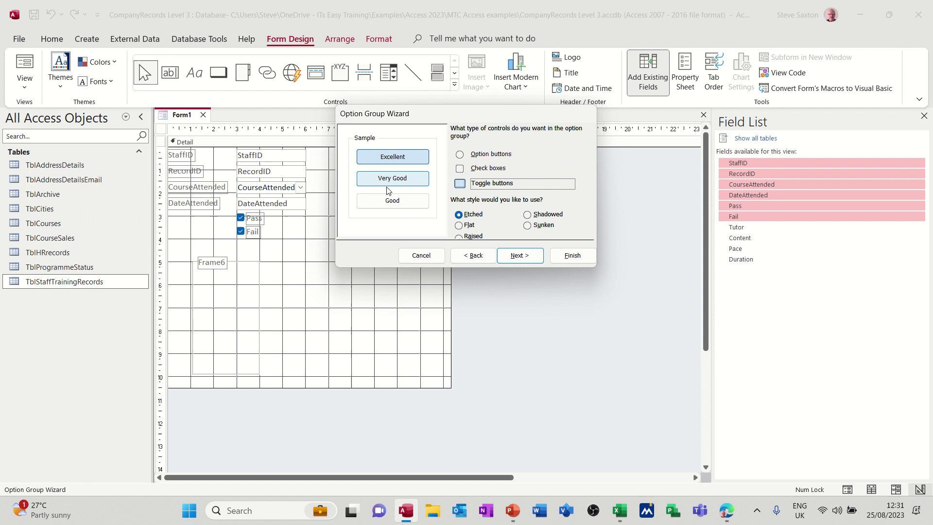
pyautogui.click(520, 256)
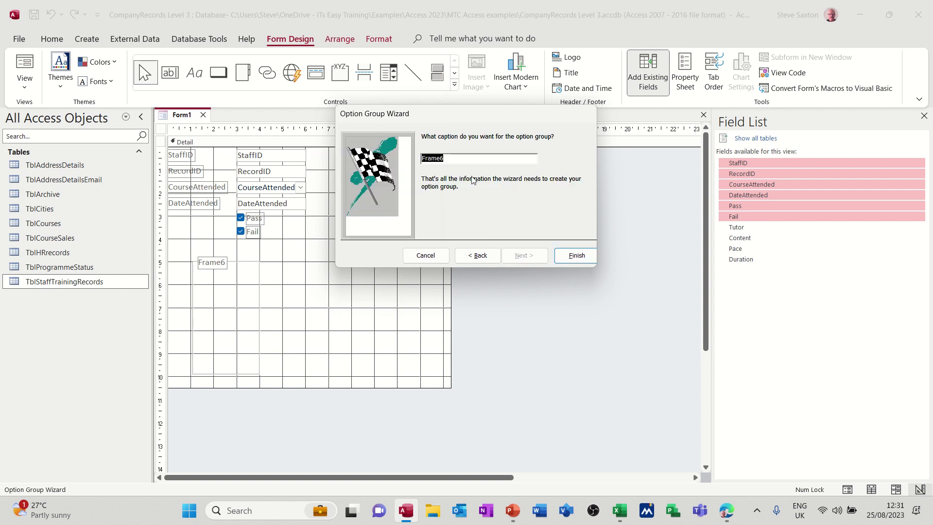
# - Caption the group Tutor, save the form as FrmOptions, and switch to Form View
pyautogui.write('Tu')
pyautogui.write('tor')
pyautogui.click(582, 255)
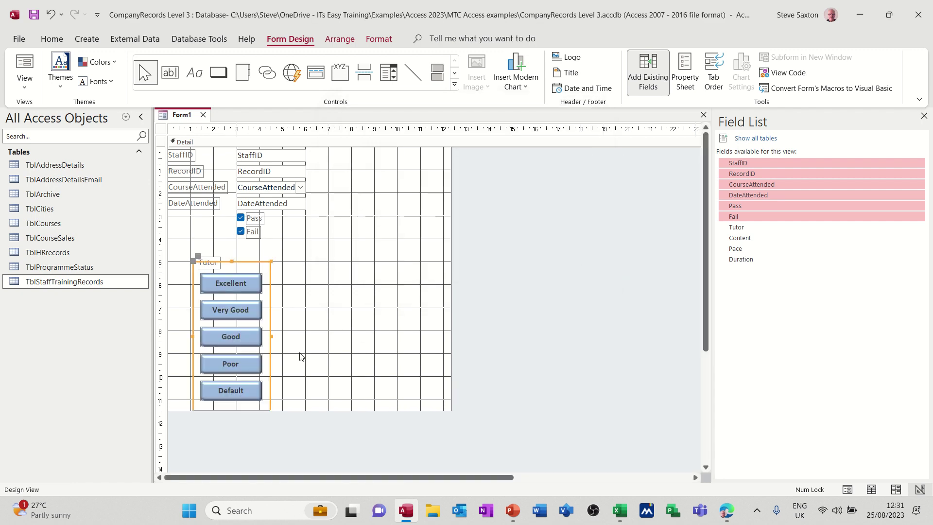
pyautogui.click(34, 15)
pyautogui.write('Fr')
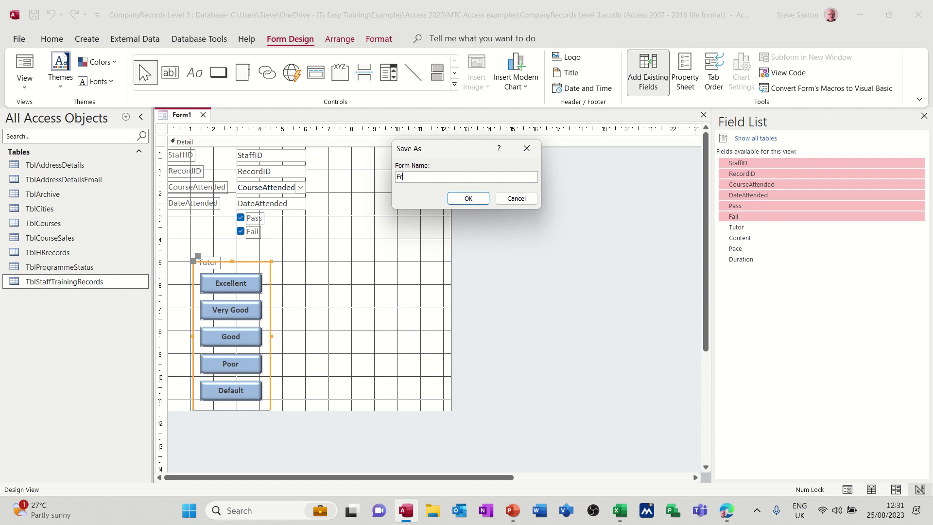
pyautogui.write('mOptions')
pyautogui.click(459, 200)
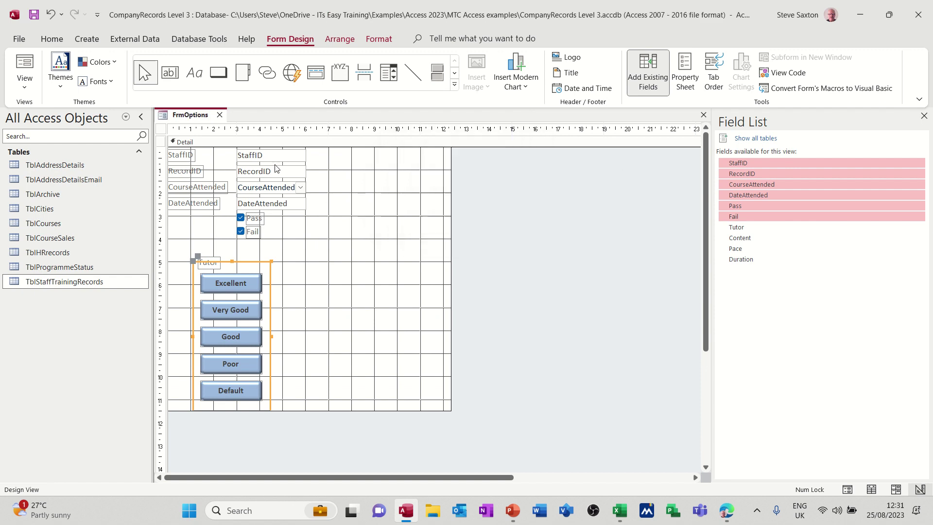
pyautogui.click(24, 65)
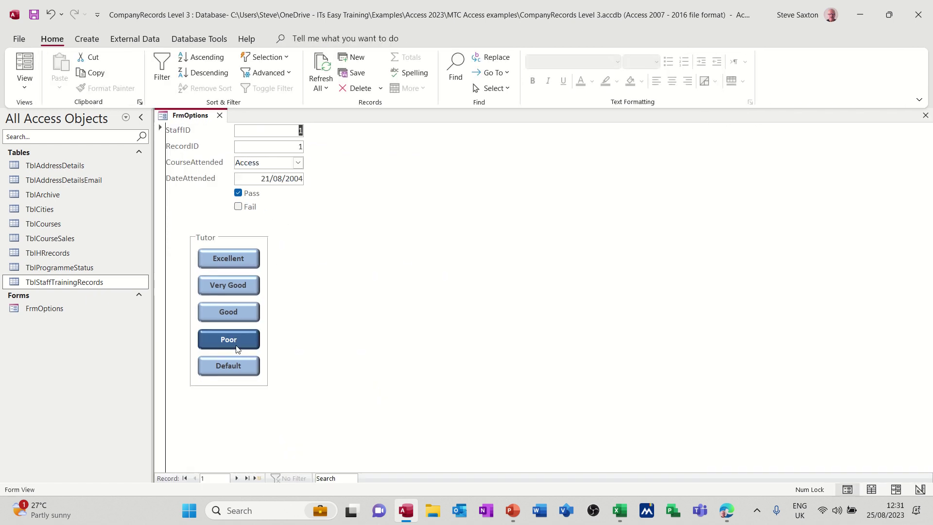
# - Rate Tutor Excellent on records 1 and 2, then check the stored values in TblStaffTrainingRecords
pyautogui.doubleClick(84, 288)
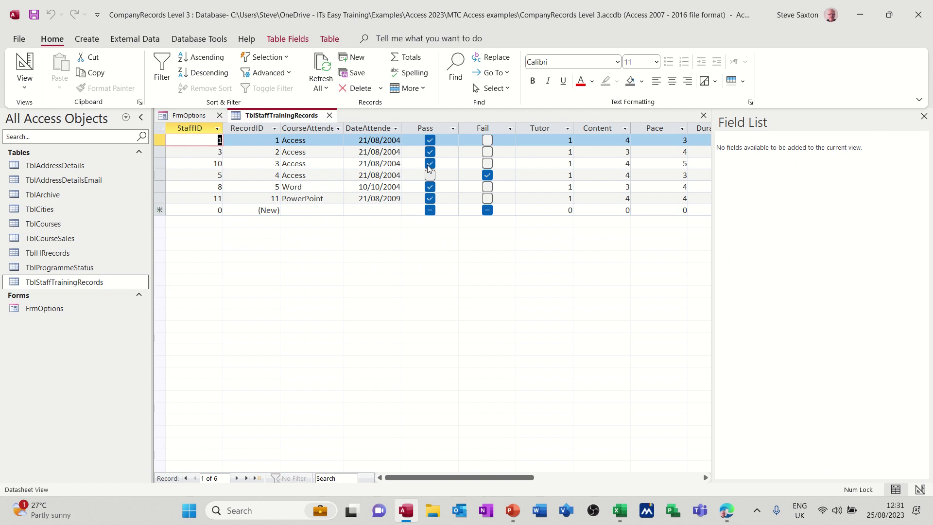
pyautogui.click(330, 115)
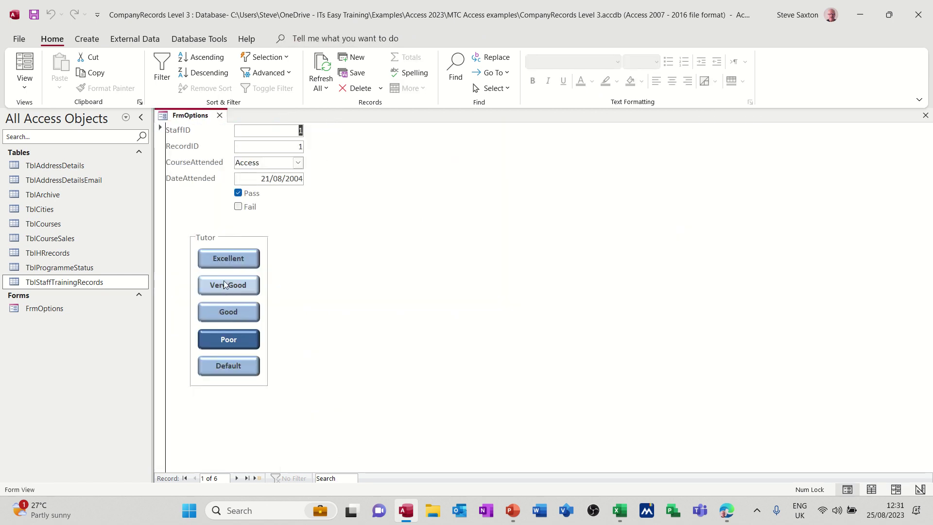
pyautogui.click(225, 261)
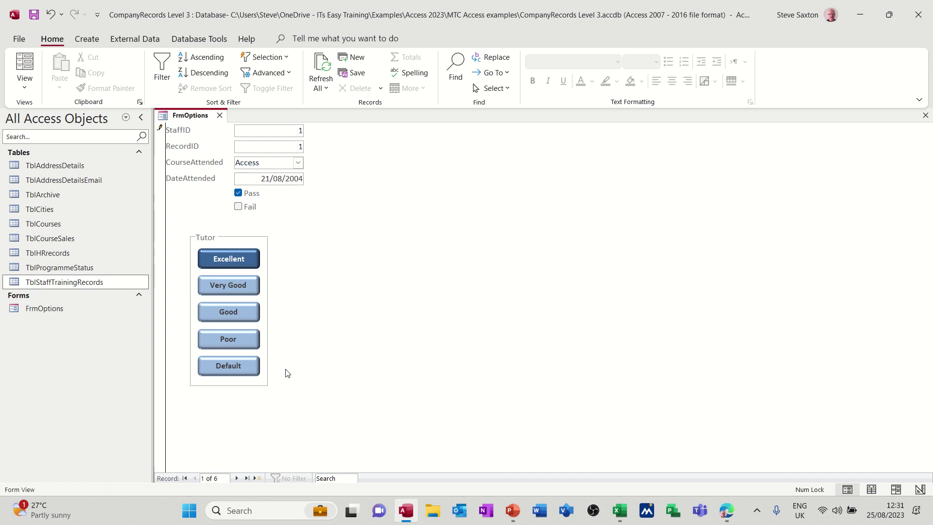
pyautogui.click(237, 479)
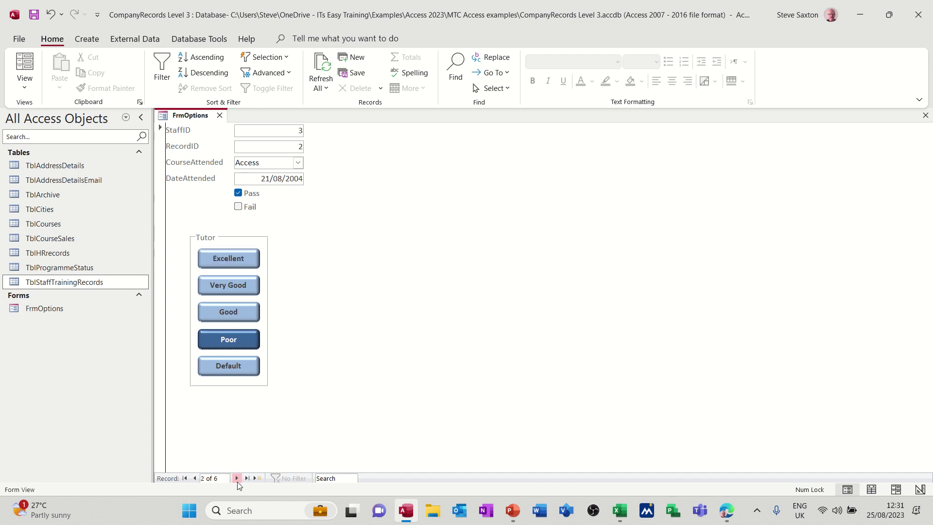
pyautogui.click(229, 260)
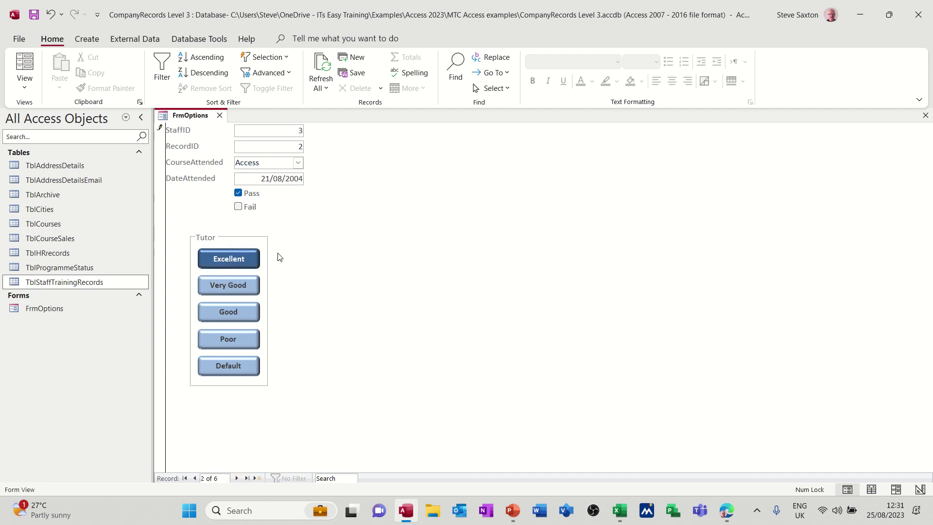
pyautogui.click(237, 479)
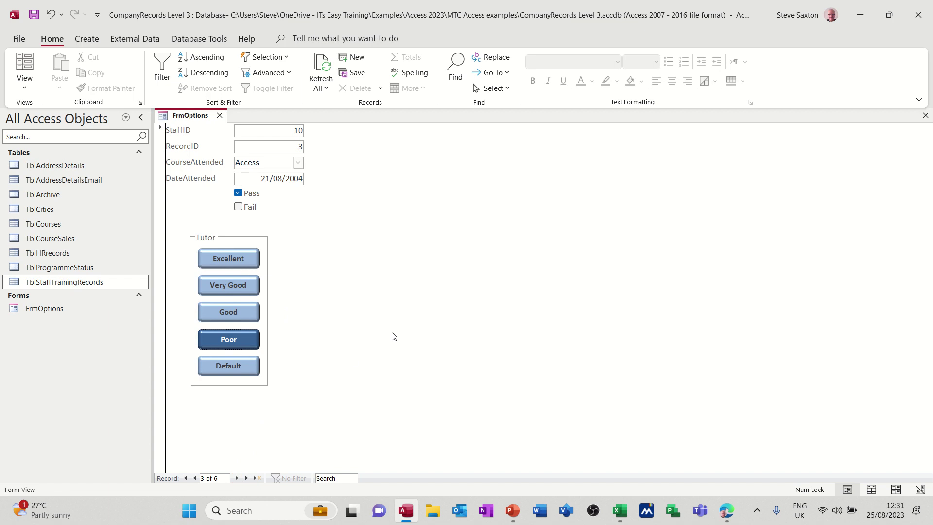
pyautogui.doubleClick(89, 283)
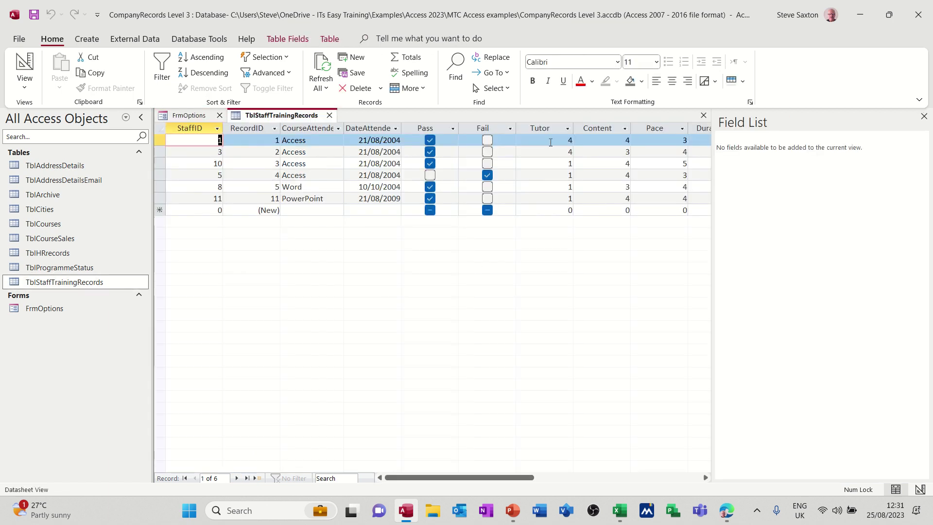
pyautogui.click(923, 117)
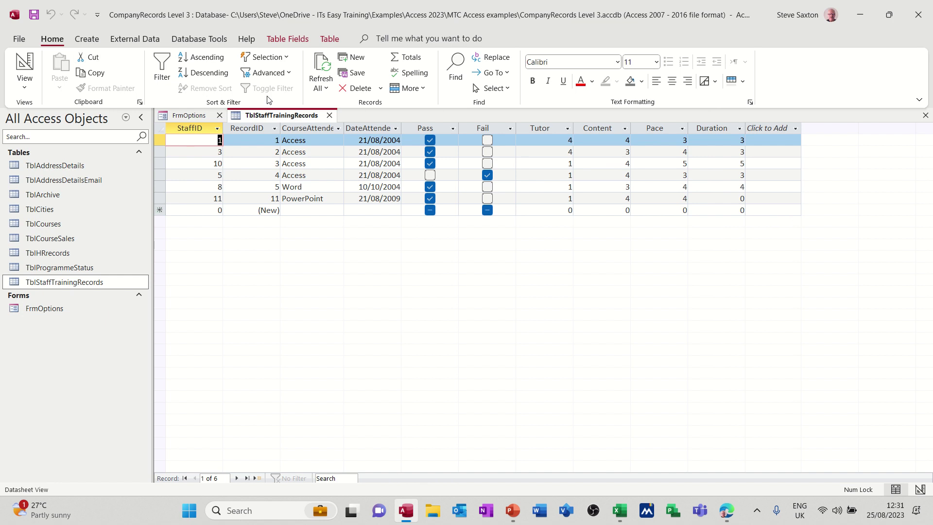
# - Close the table, return FrmOptions to Design View, and widen the form
pyautogui.click(330, 116)
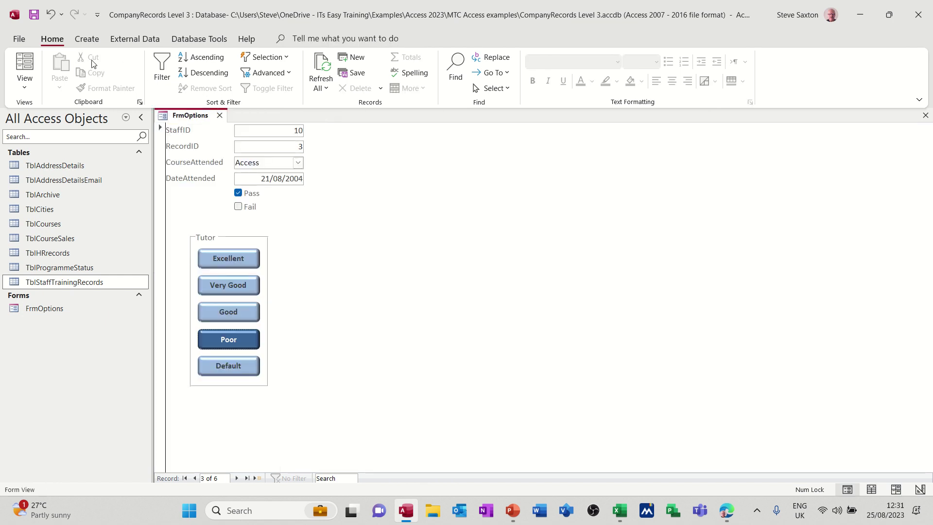
pyautogui.click(21, 90)
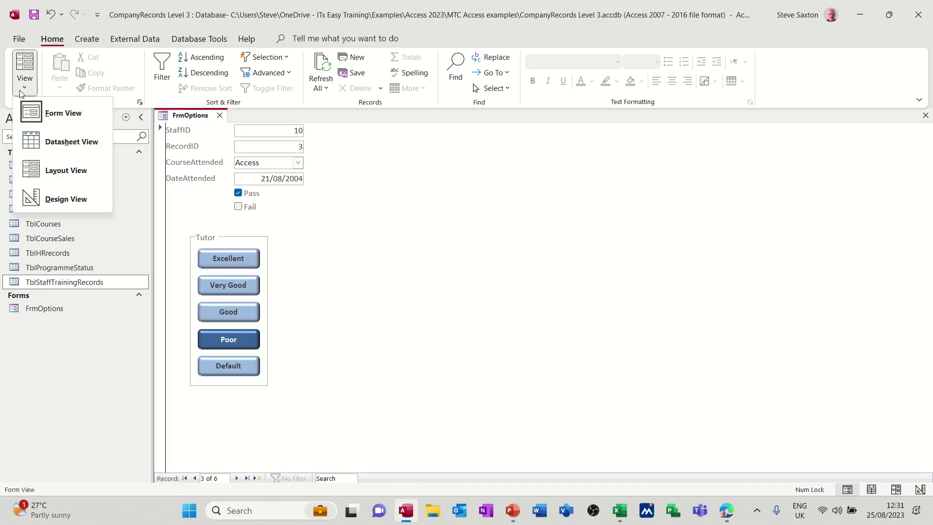
pyautogui.click(64, 199)
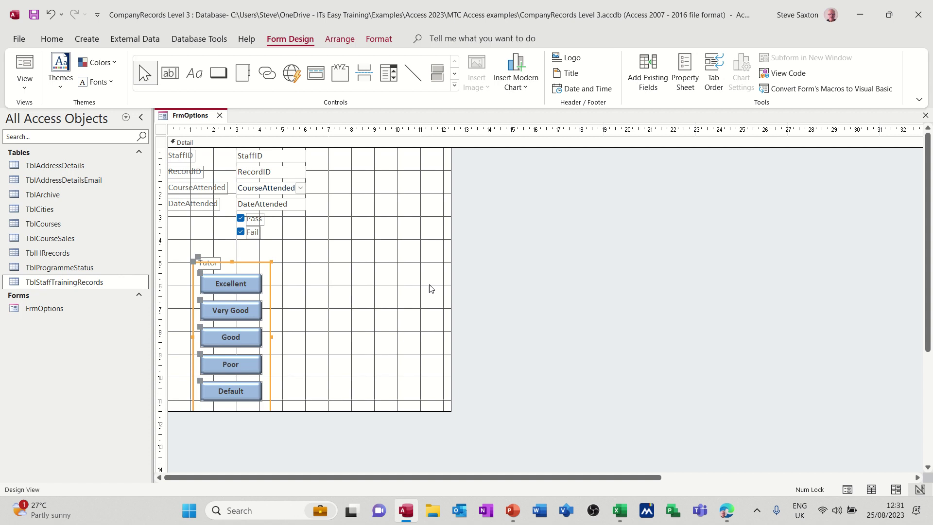
pyautogui.moveTo(451, 278); pyautogui.dragTo(545, 287)
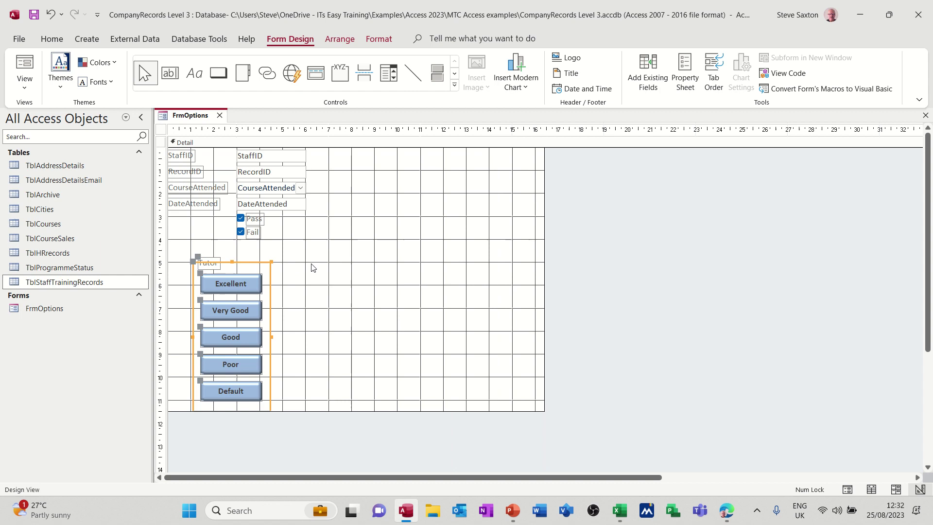
# - Paste three copies of the Tutor option group in a row beside the original
pyautogui.click(388, 261)
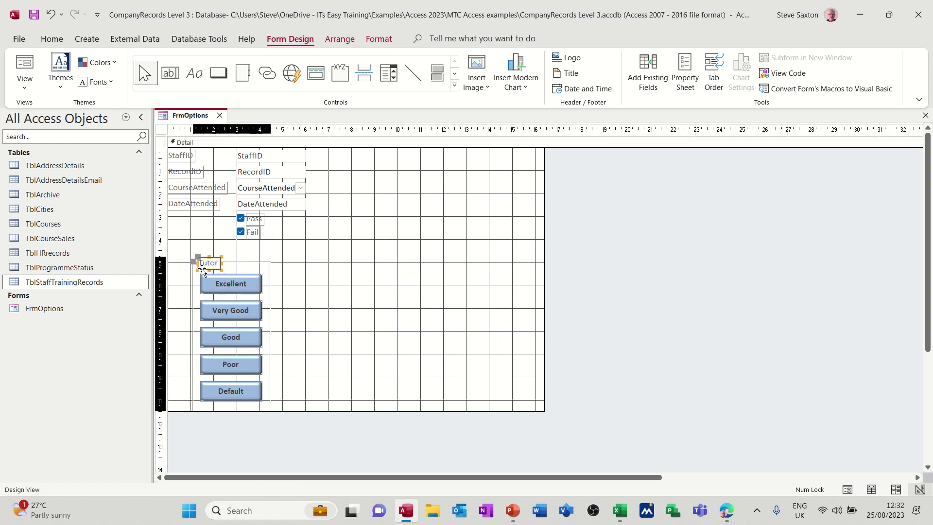
pyautogui.click(242, 266)
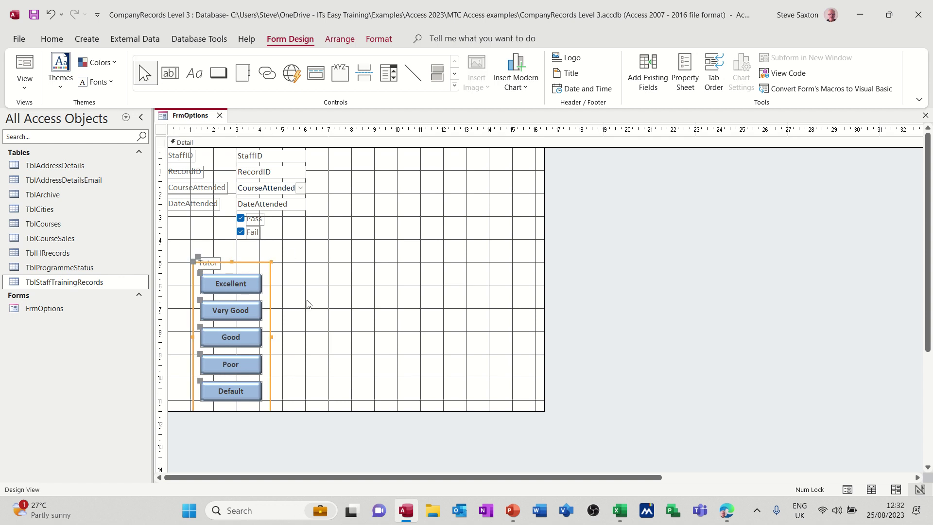
pyautogui.hotkey('ctrl', 'v')
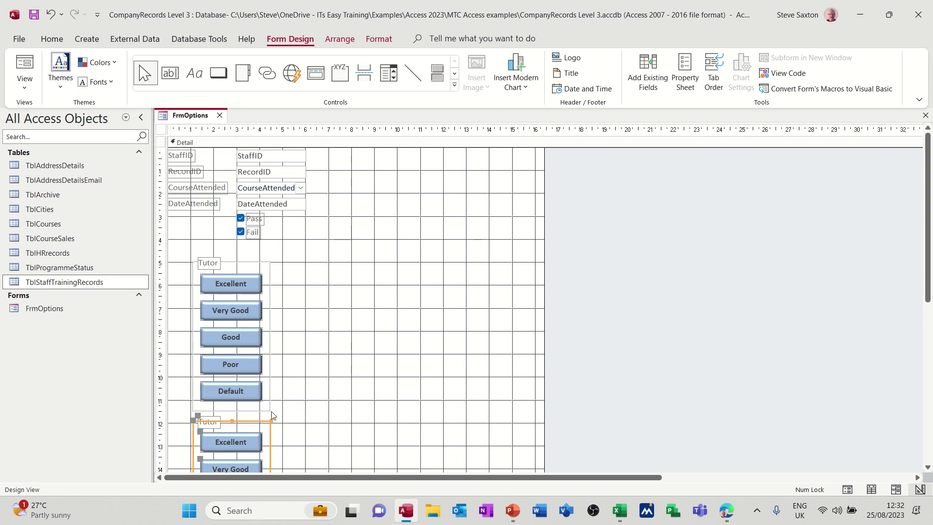
pyautogui.moveTo(267, 421); pyautogui.dragTo(355, 262)
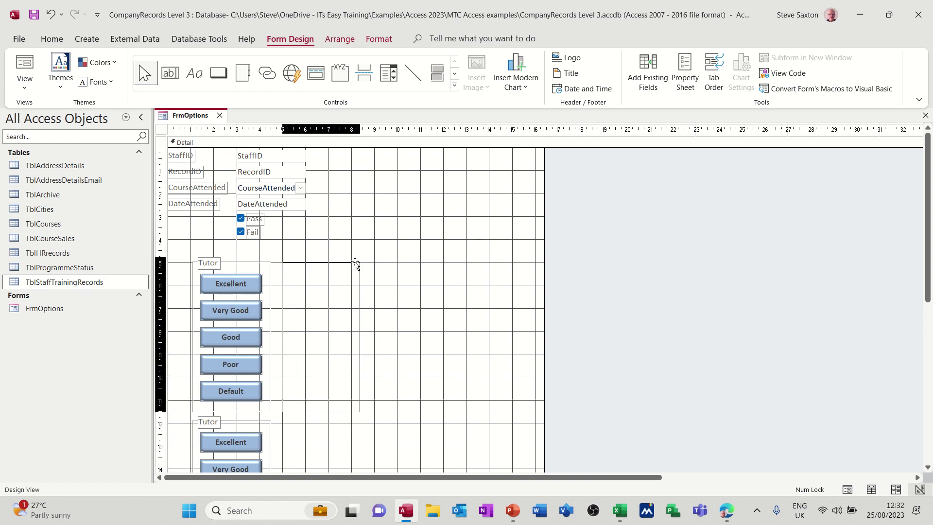
pyautogui.hotkey('ctrl', 'v')
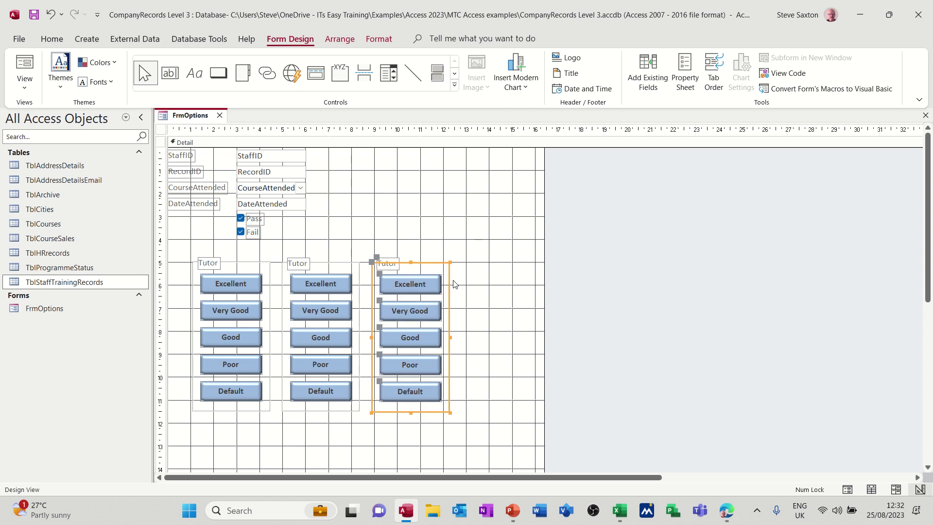
pyautogui.hotkey('ctrl', 'v')
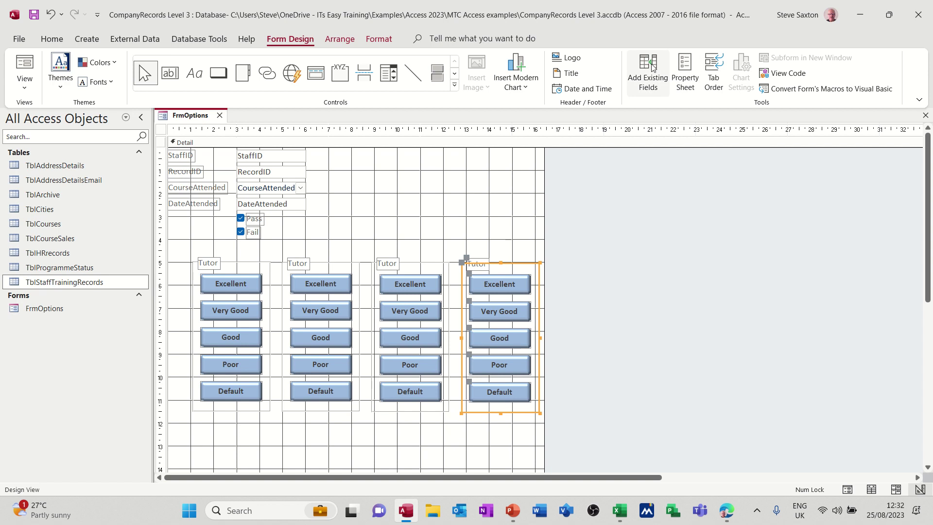
# - Bind the second group's Control Source to Content and caption it Content
pyautogui.click(682, 73)
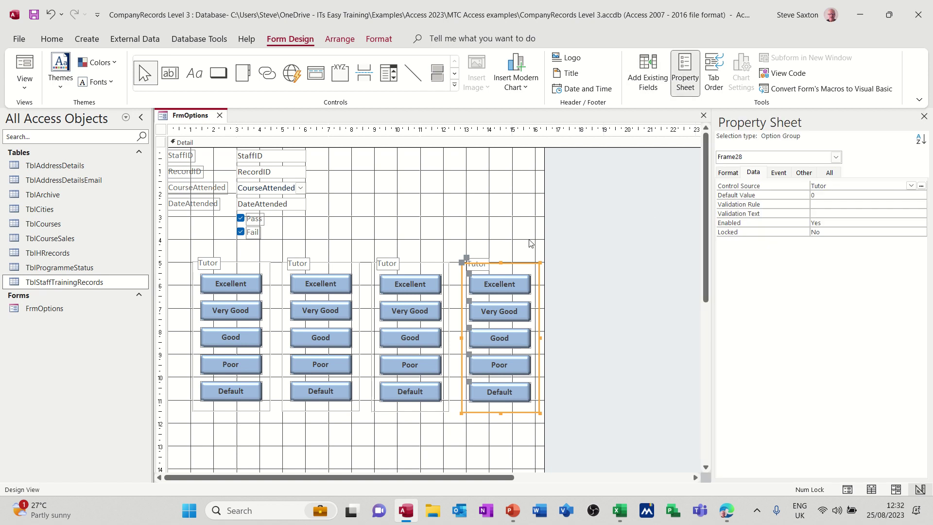
pyautogui.click(287, 274)
pyautogui.click(283, 273)
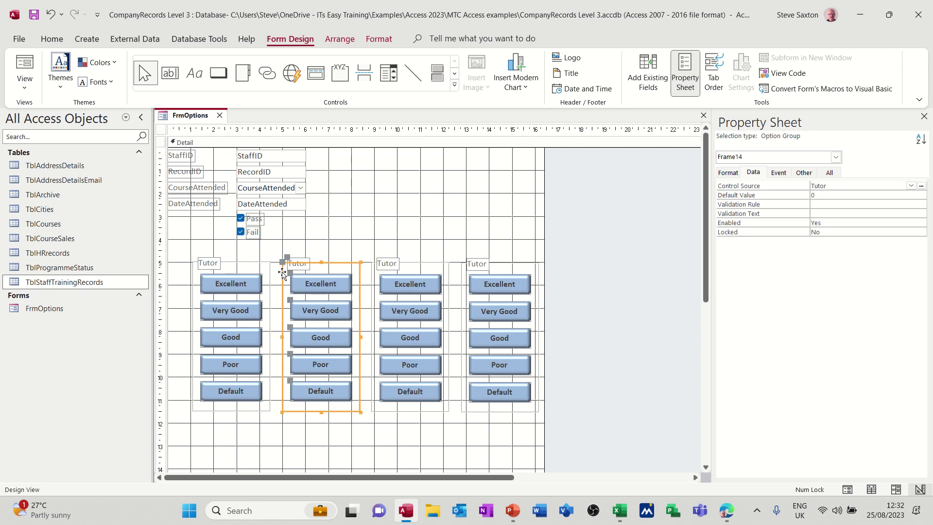
pyautogui.click(910, 186)
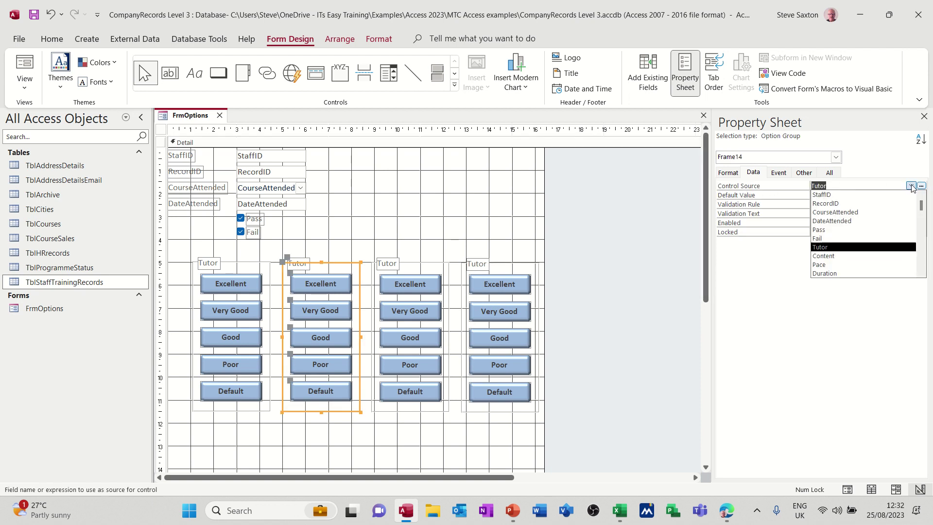
pyautogui.click(845, 256)
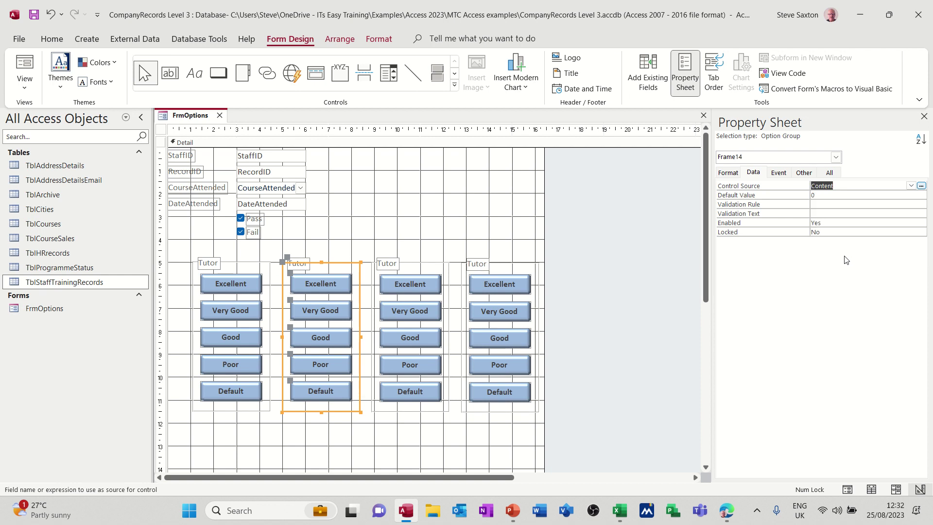
pyautogui.click(306, 267)
pyautogui.click(309, 263)
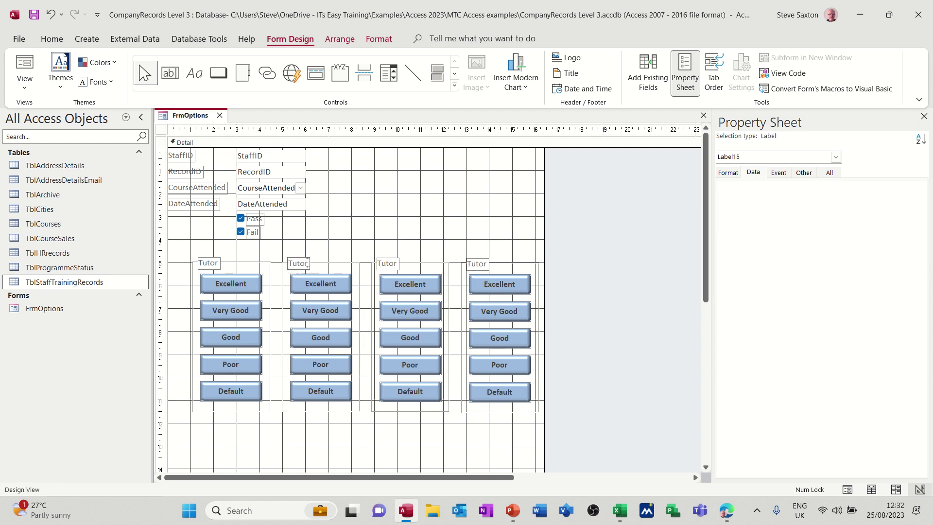
pyautogui.doubleClick(308, 263)
pyautogui.write('Conte')
pyautogui.write('nt')
pyautogui.click(373, 272)
pyautogui.click(375, 274)
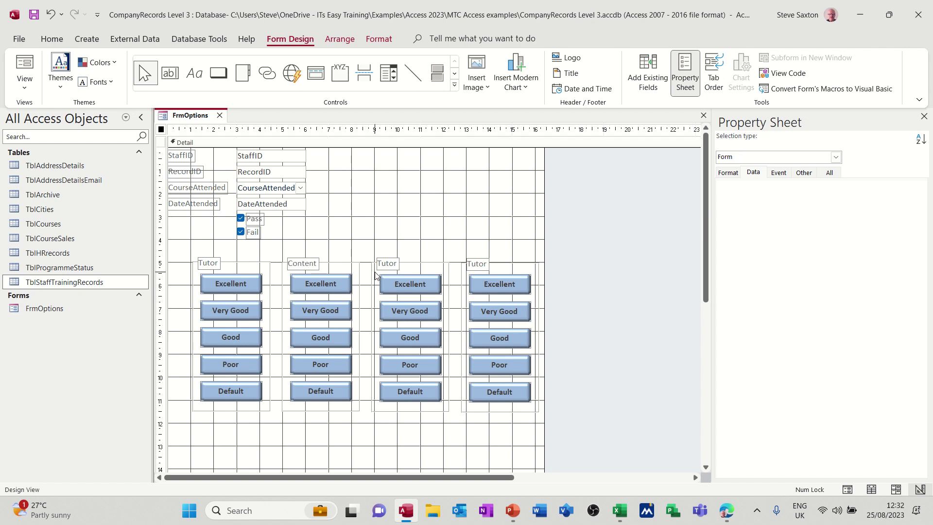
# - Bind the third group to the Pace field and caption it Pace
pyautogui.click(420, 262)
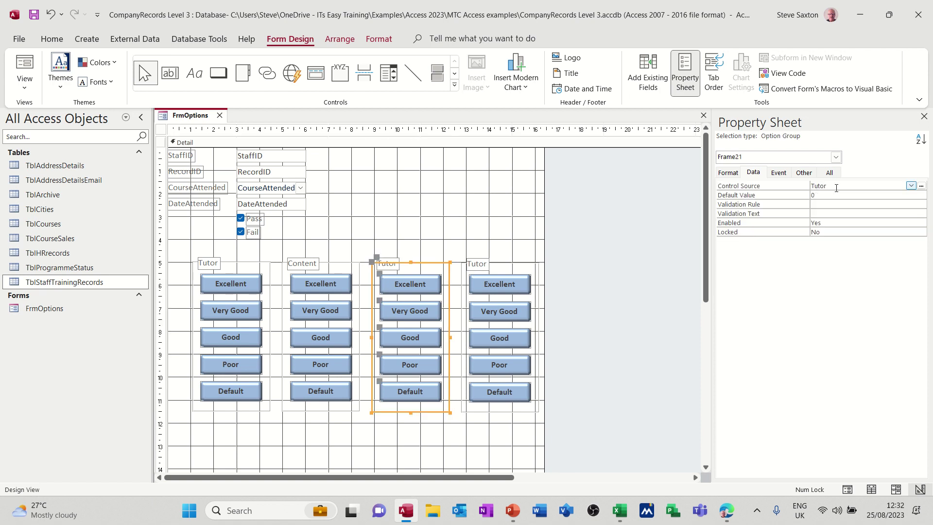
pyautogui.click(912, 187)
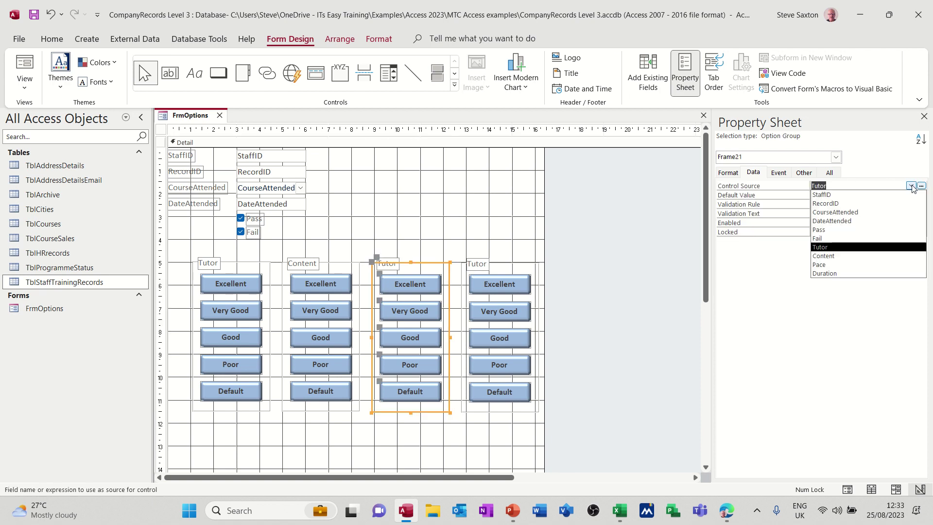
pyautogui.click(847, 266)
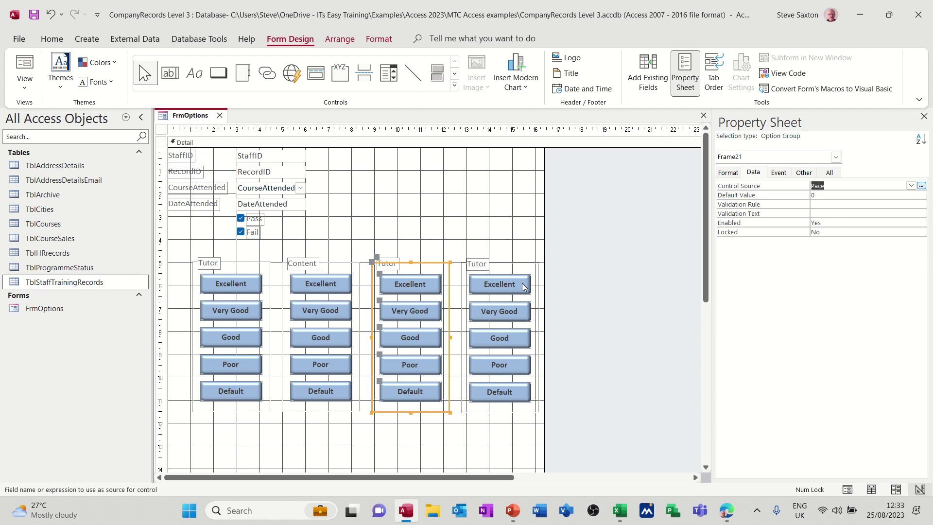
pyautogui.click(399, 266)
pyautogui.click(396, 263)
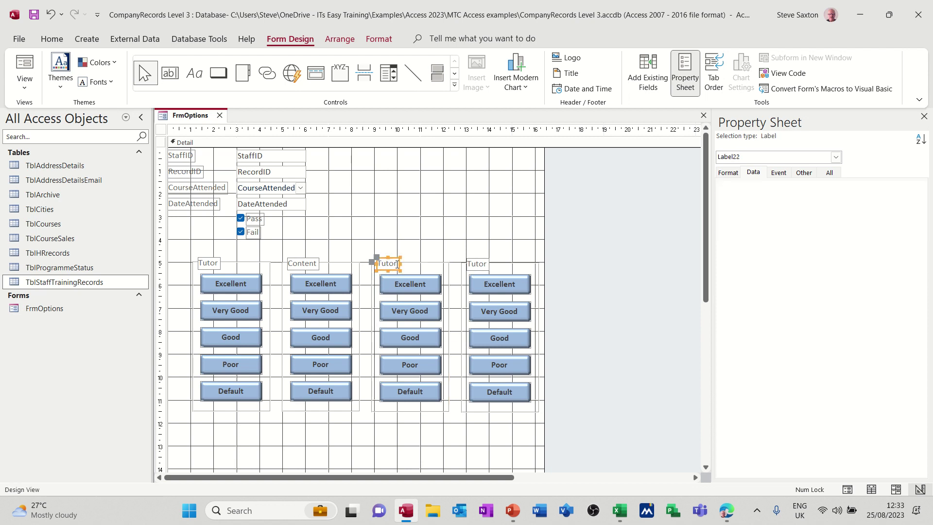
pyautogui.moveTo(397, 264); pyautogui.dragTo(375, 269)
pyautogui.write('Pace')
pyautogui.click(468, 280)
# - Bind the fourth group to the Duration field and caption it Duration
pyautogui.click(462, 273)
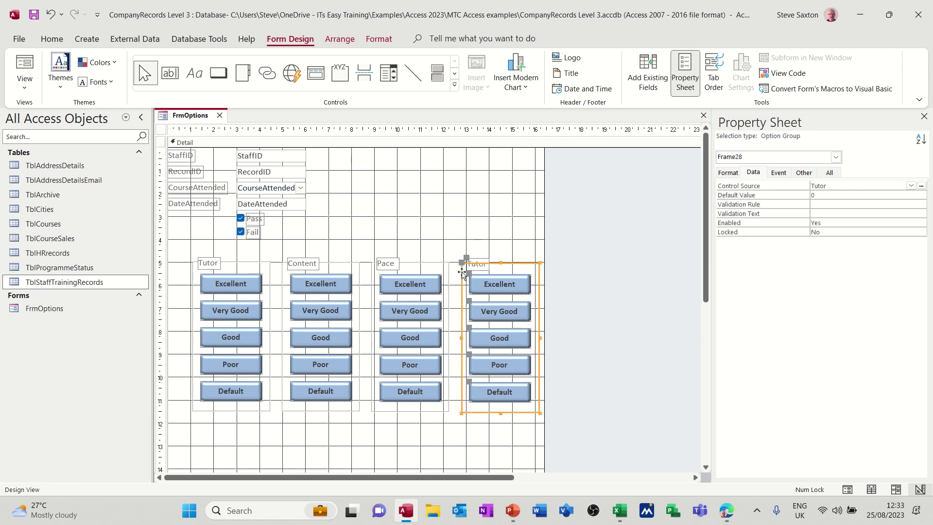
pyautogui.click(911, 185)
pyautogui.click(838, 274)
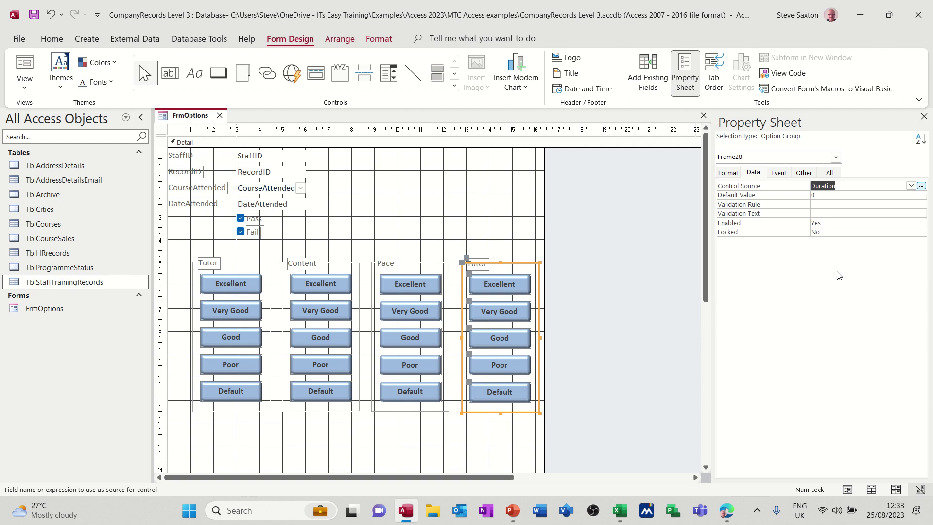
pyautogui.click(484, 267)
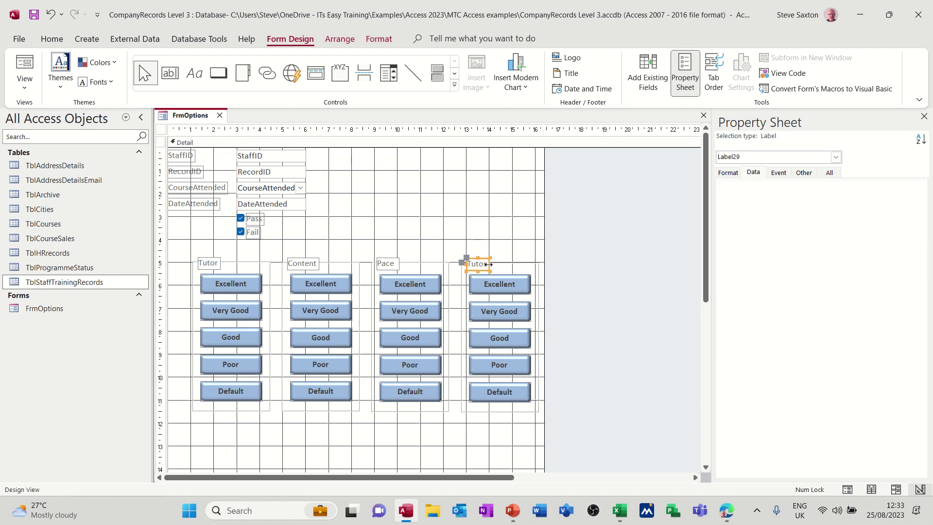
pyautogui.doubleClick(486, 264)
pyautogui.write('Du')
pyautogui.write('ration')
pyautogui.click(446, 232)
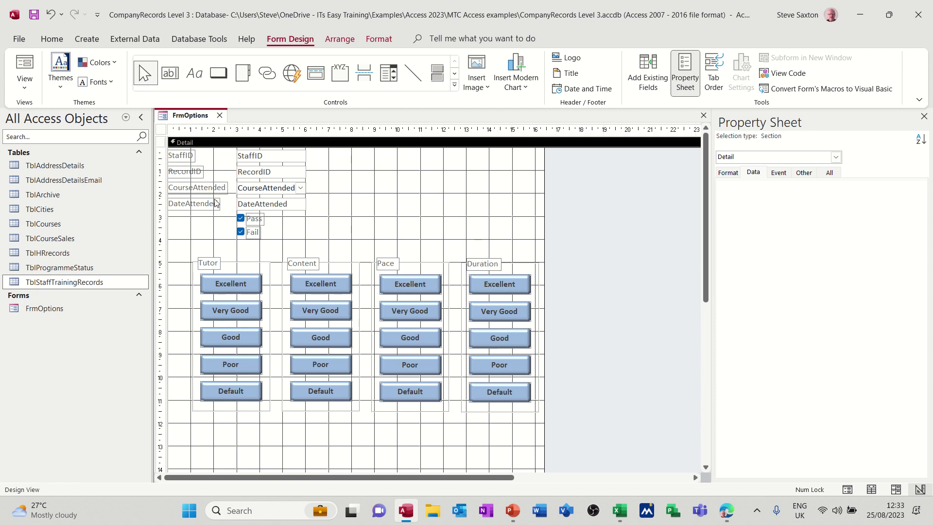
# - Save FrmOptions, open it in Form View, and rate record 1's Pace and Duration Excellent
pyautogui.click(35, 16)
pyautogui.click(25, 62)
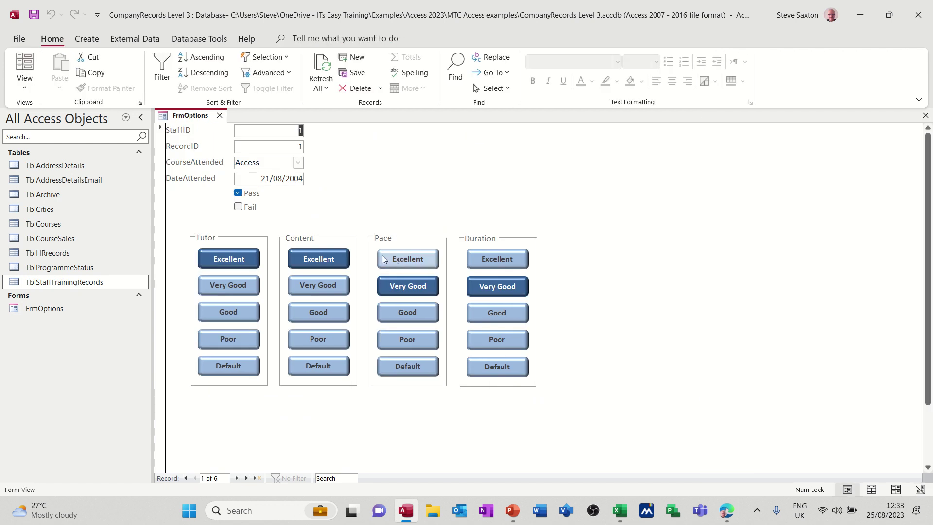
pyautogui.click(400, 262)
pyautogui.click(515, 260)
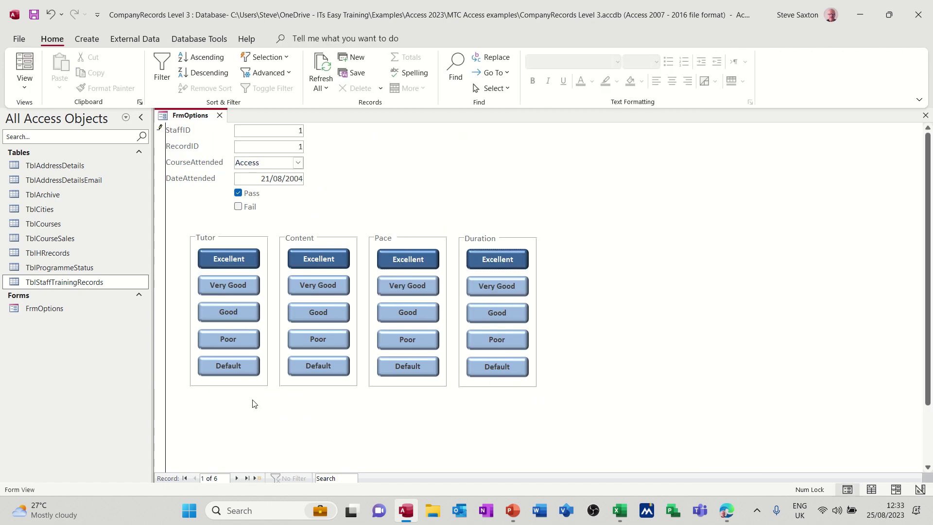
# - Move ahead to record 3 and rate its Tutor, Pace and Duration Excellent
pyautogui.click(237, 478)
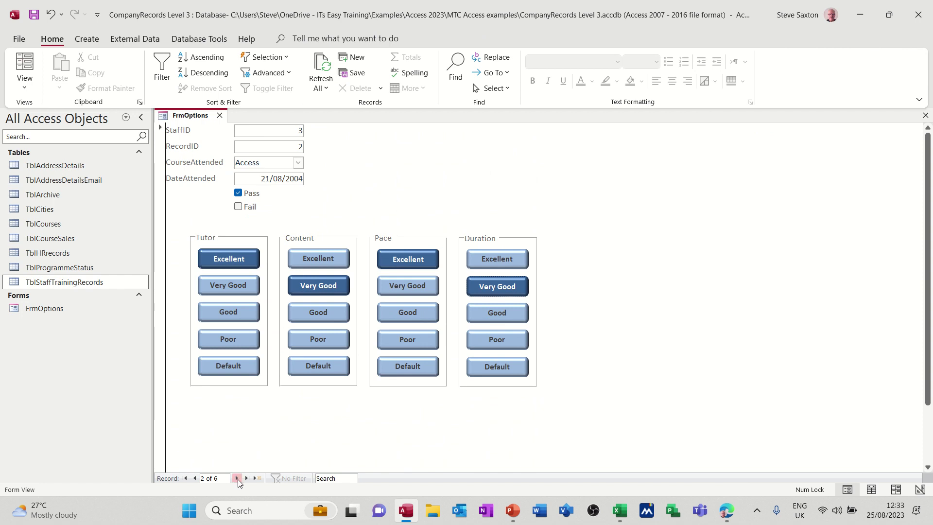
pyautogui.click(237, 478)
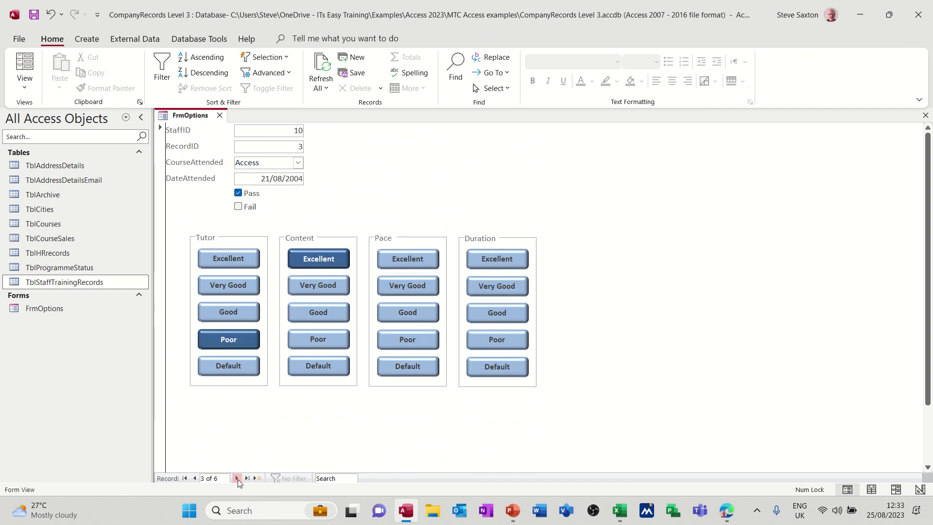
pyautogui.click(228, 258)
pyautogui.click(408, 259)
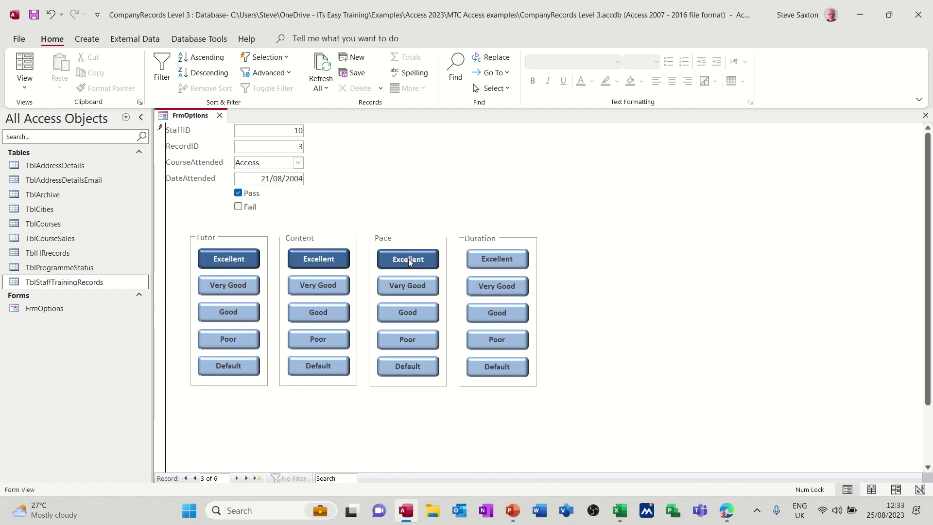
pyautogui.click(479, 258)
# - Rate record 4's Tutor, Pace and Duration Excellent, then advance to record 5
pyautogui.click(236, 478)
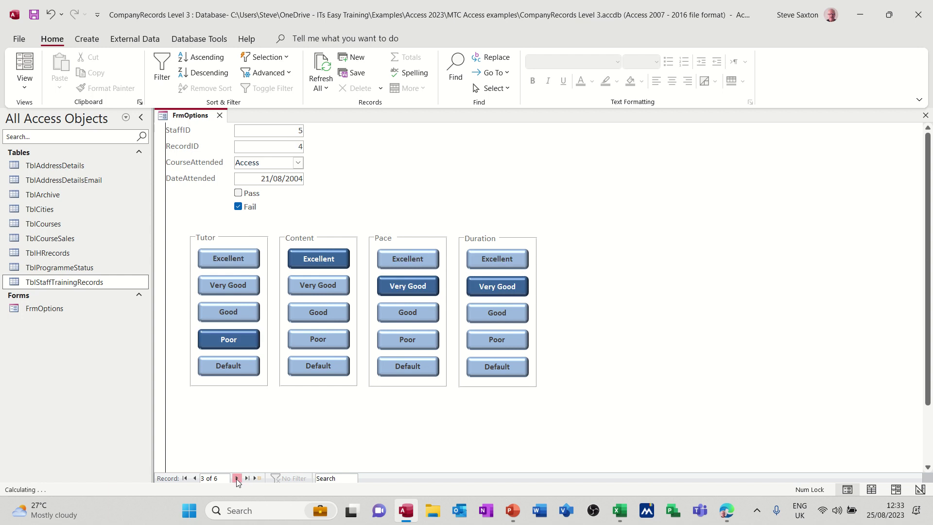
pyautogui.click(230, 260)
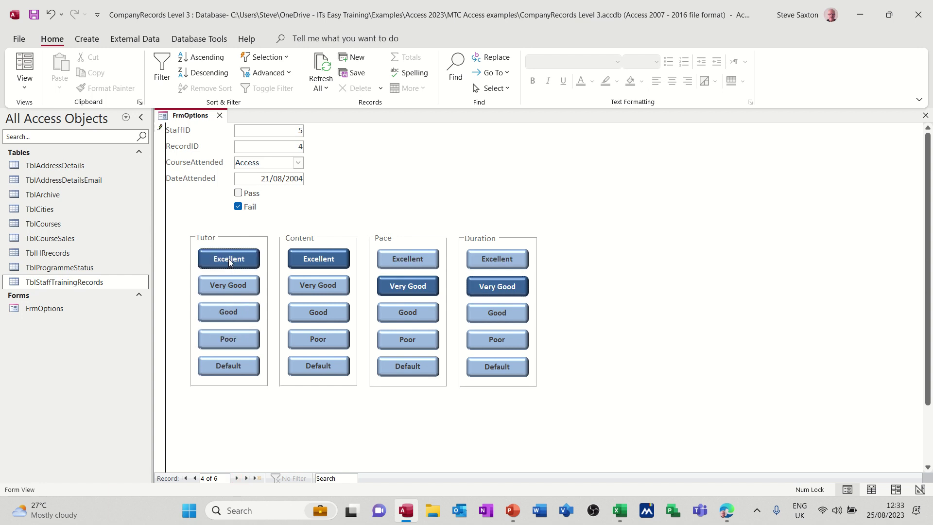
pyautogui.click(421, 260)
pyautogui.click(497, 258)
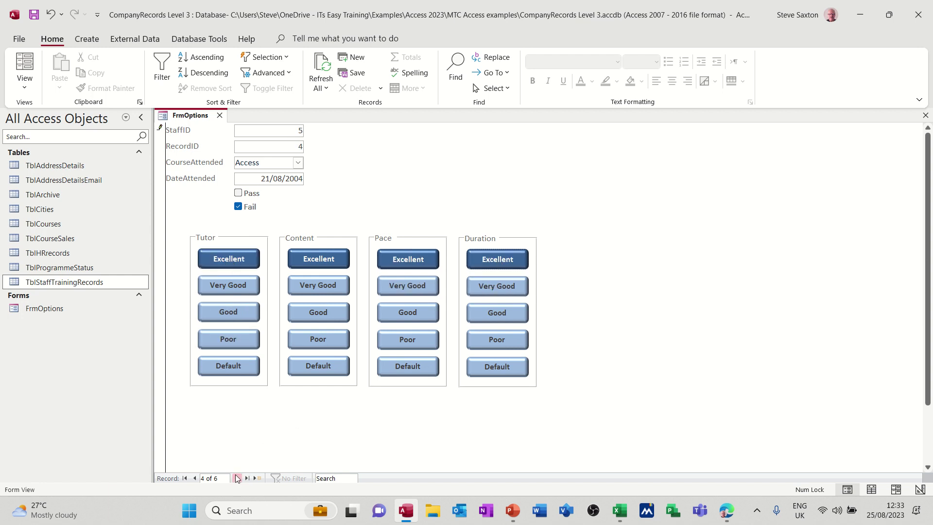
pyautogui.click(237, 478)
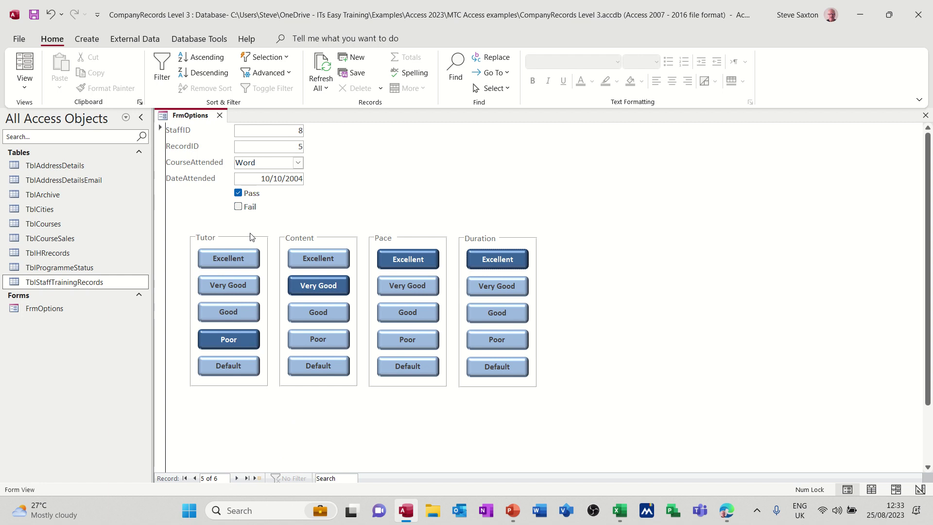
# - Open TblStaffTrainingRecords in Datasheet View to check the numeric Tutor, Content, Pace and Duration ratings
pyautogui.doubleClick(72, 284)
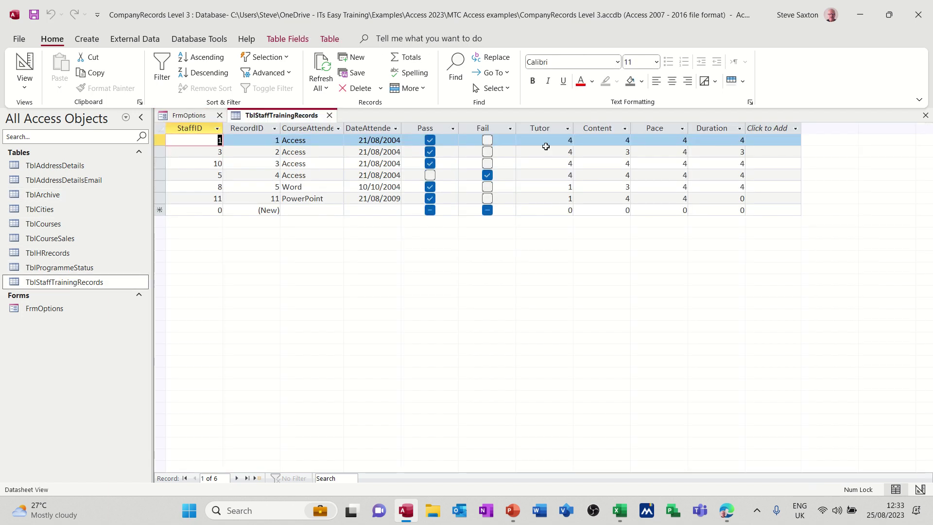